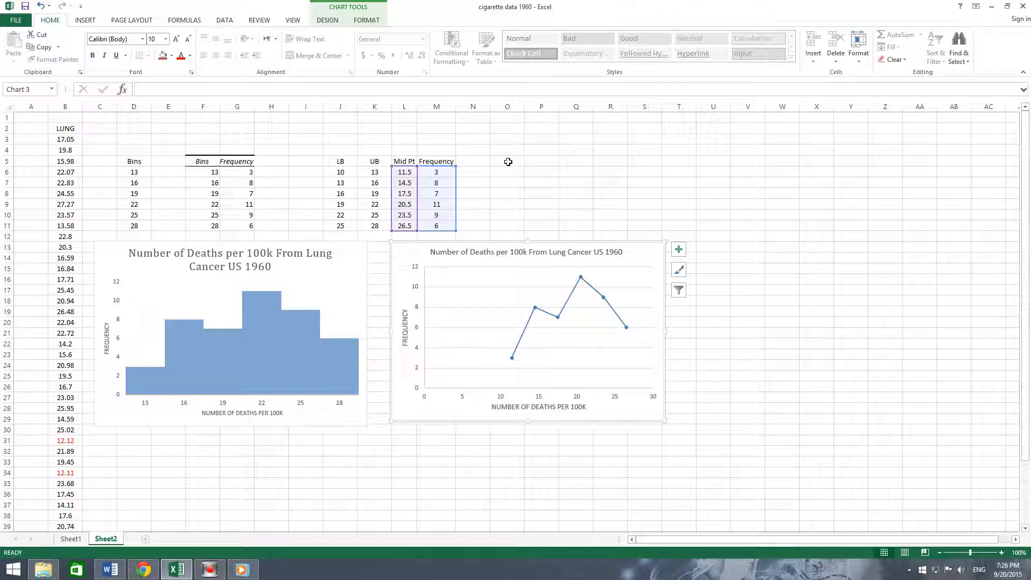
- Label cell O5 as UB and enter 13 as the first upper bound below it
{"action": "left_click", "coordinate": [508, 162]}
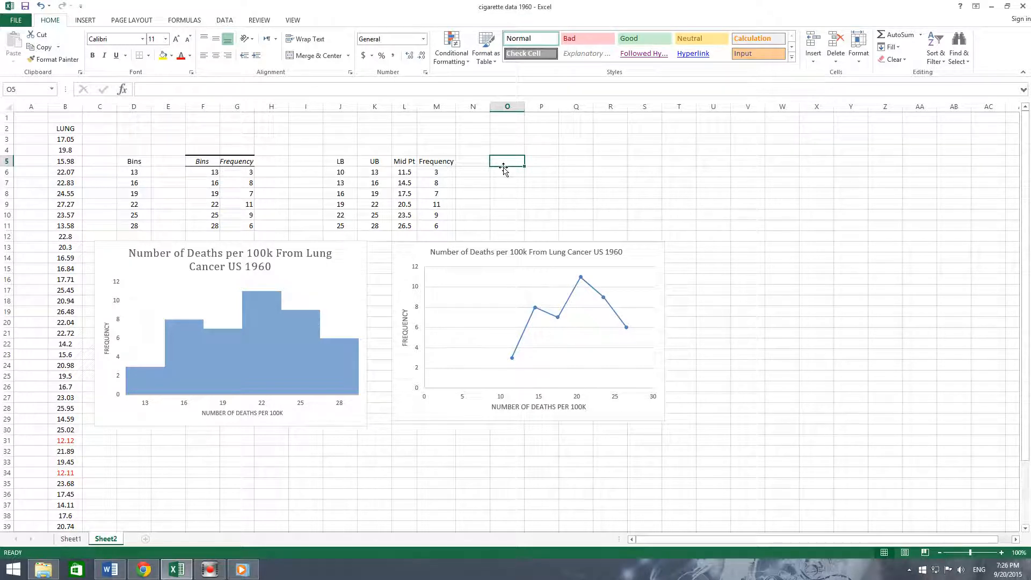
{"action": "type", "text": "U"}
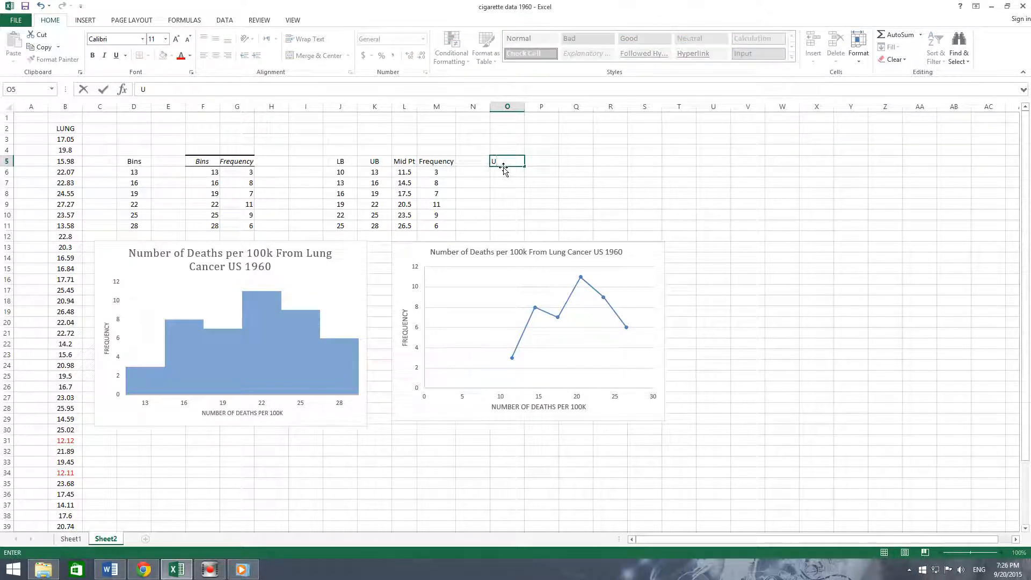
{"action": "type", "text": "B"}
{"action": "left_click", "coordinate": [511, 173]}
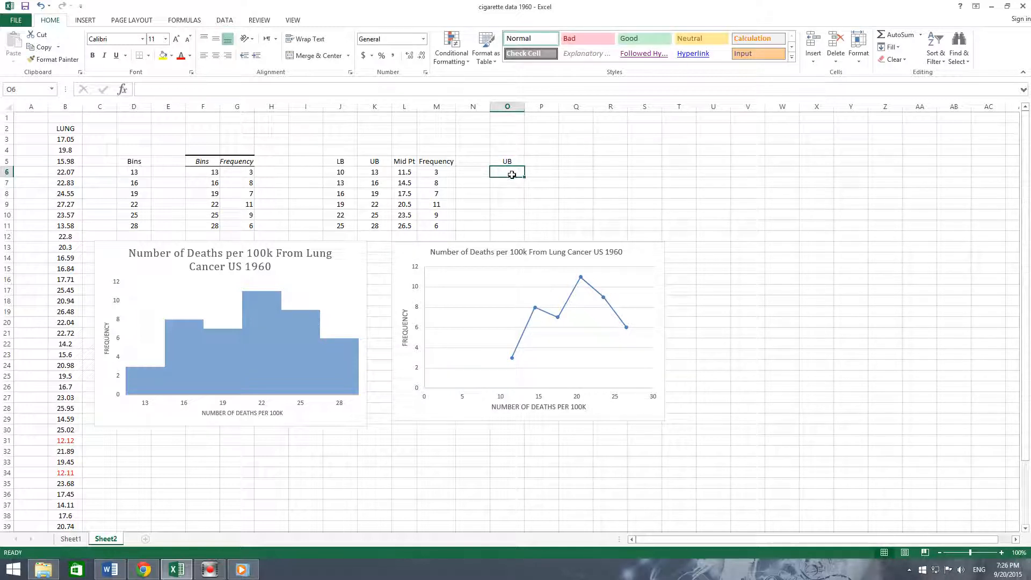
{"action": "double_click", "coordinate": [511, 173]}
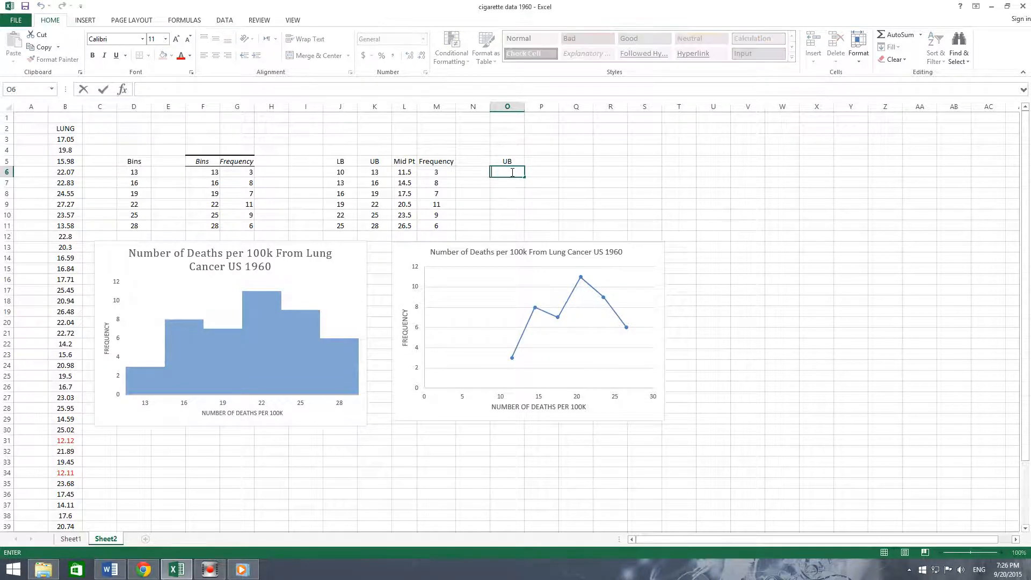
{"action": "type", "text": "13"}
{"action": "left_click", "coordinate": [543, 161]}
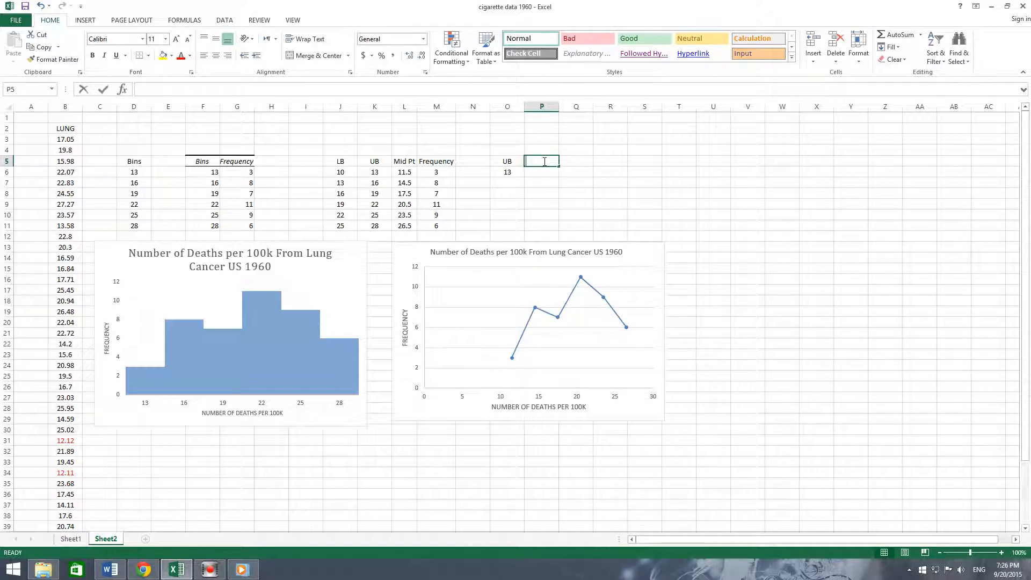
- Enter the header Cummulative Freq in P5 and autofit the column width
{"action": "type", "text": "CUmmu"}
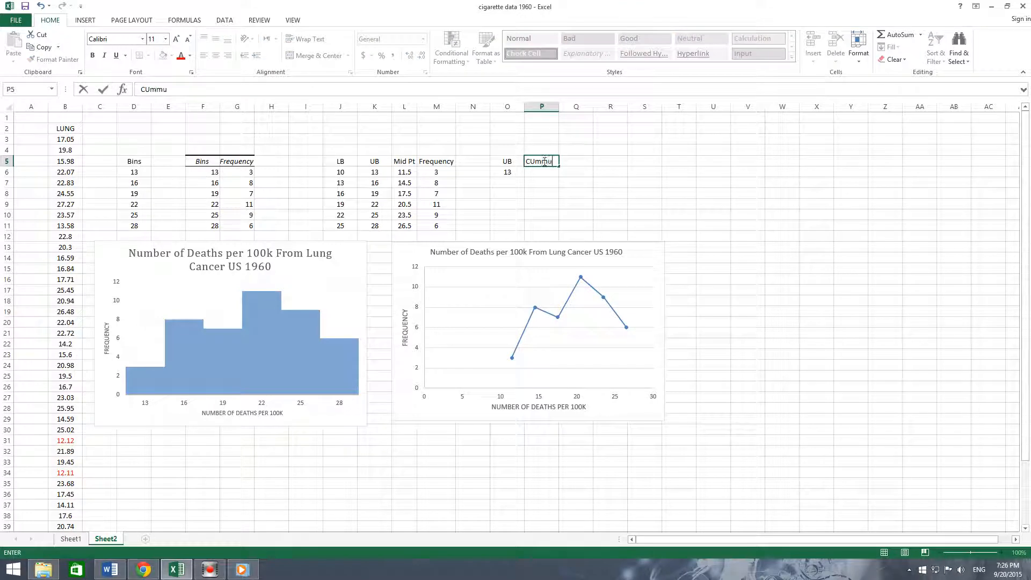
{"action": "type", "text": "lative Freq"}
{"action": "double_click", "coordinate": [561, 105]}
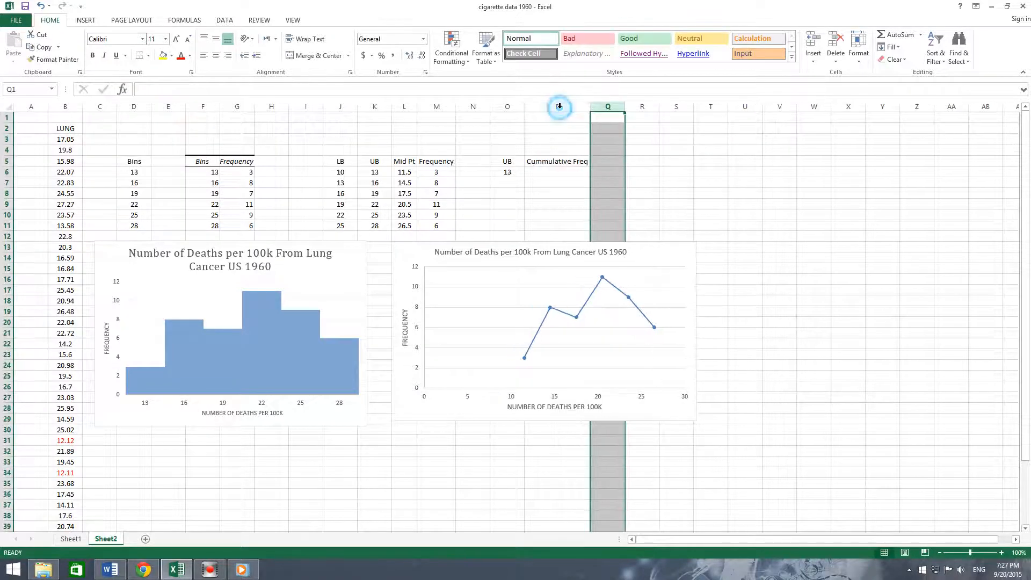
- Set P6 to a formula referencing the first frequency cell M6, and center-align column P
{"action": "left_click", "coordinate": [557, 172]}
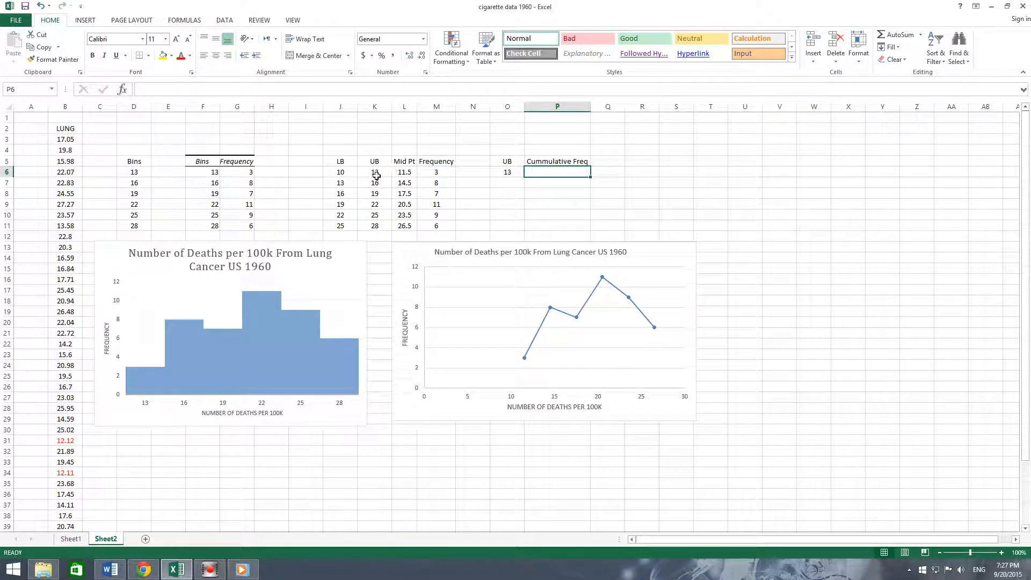
{"action": "double_click", "coordinate": [552, 172]}
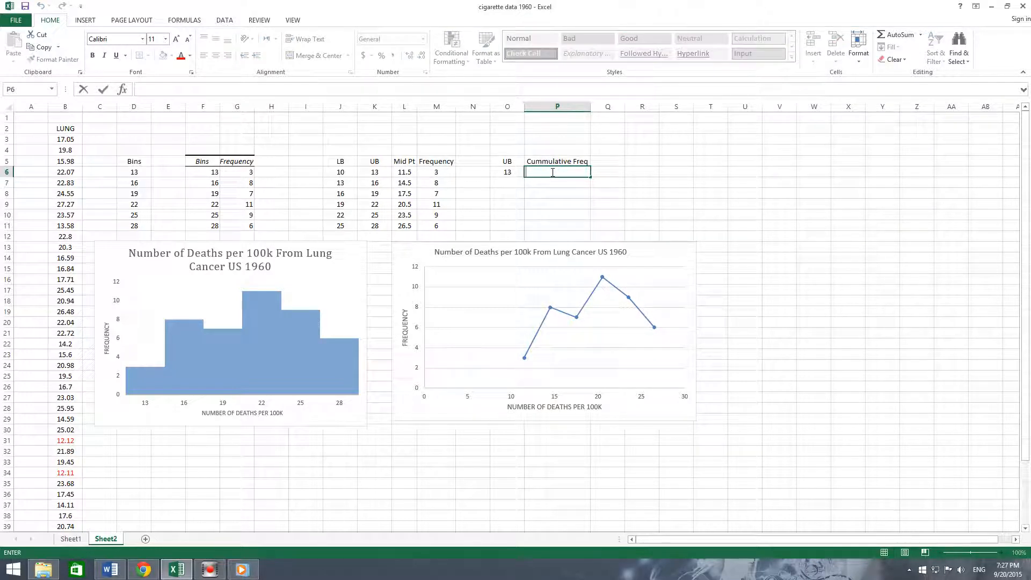
{"action": "type", "text": "="}
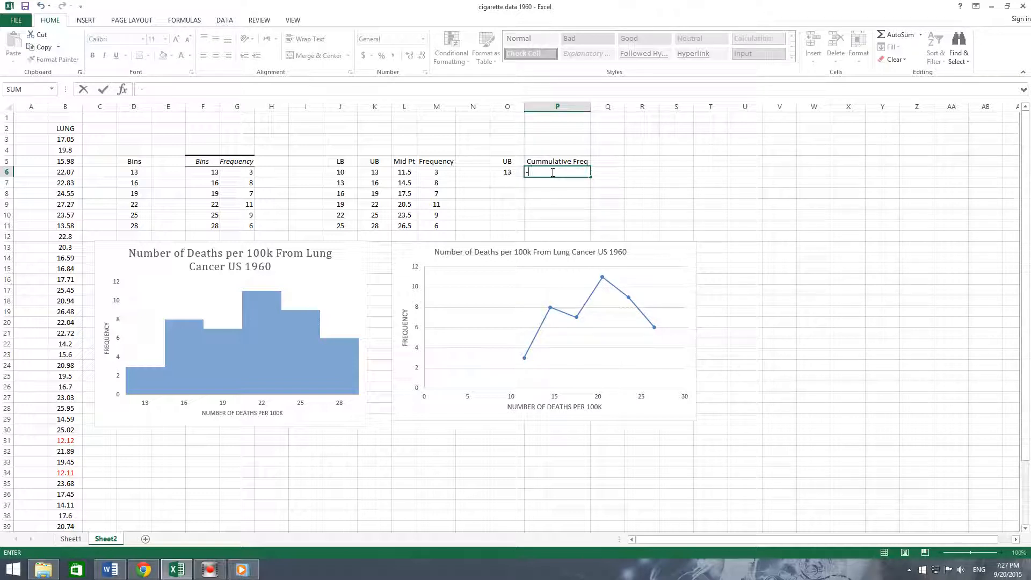
{"action": "key", "text": "BackSpace"}
{"action": "type", "text": "="}
{"action": "left_click", "coordinate": [445, 171]}
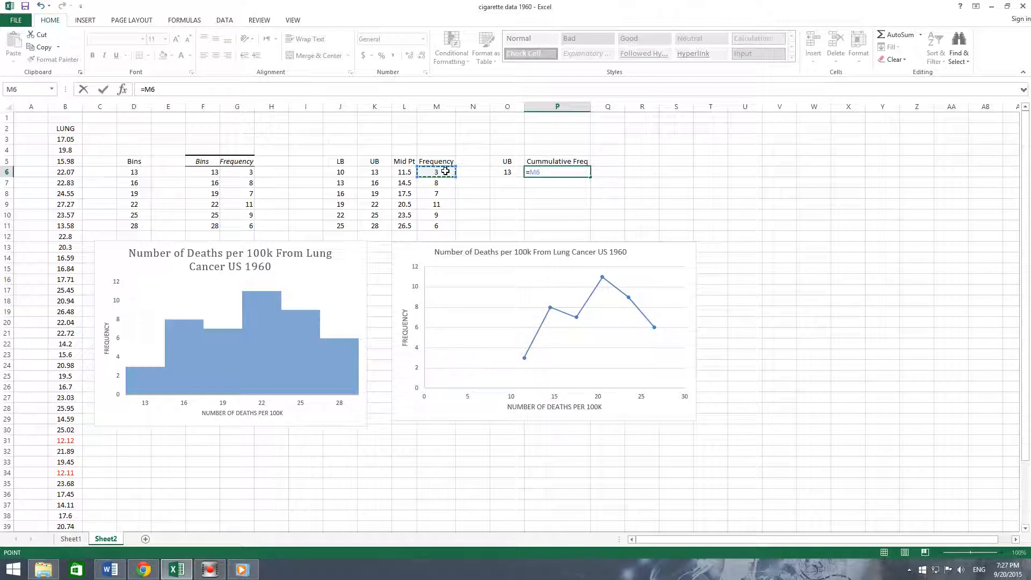
{"action": "key", "text": "Return"}
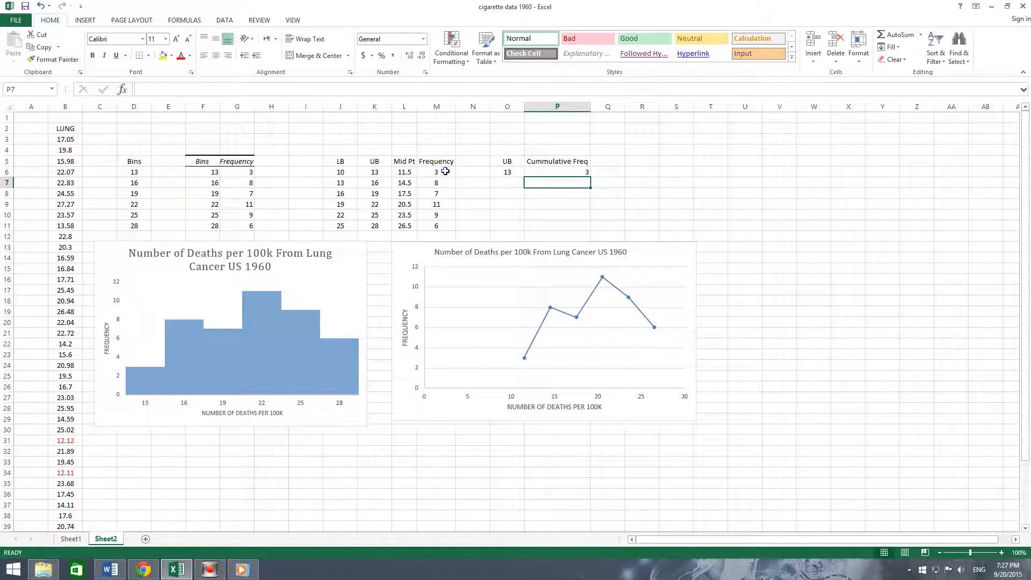
{"action": "left_click", "coordinate": [569, 107]}
{"action": "left_click", "coordinate": [215, 55]}
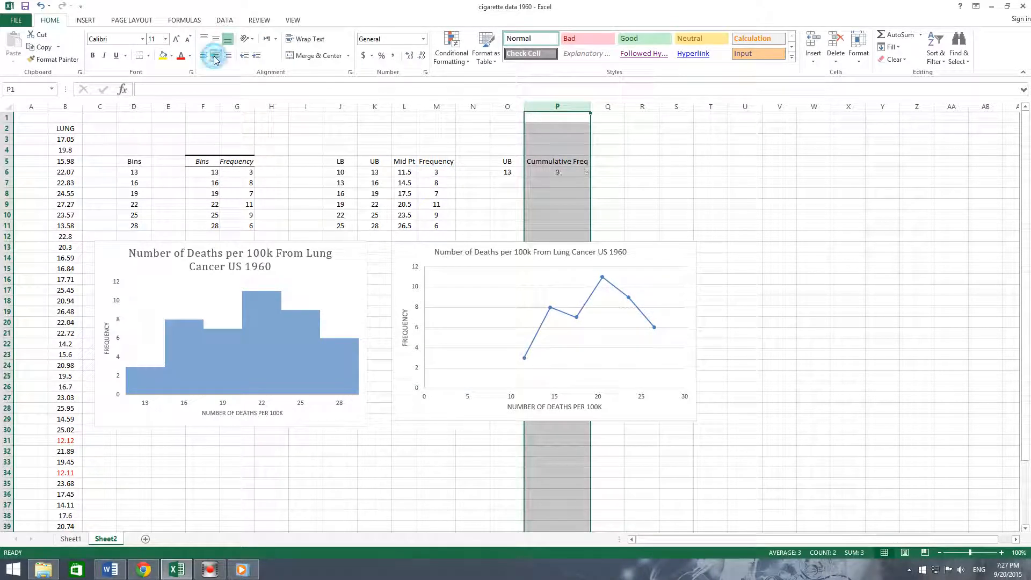
- Enter 16 as the next upper bound in O7
{"action": "left_click", "coordinate": [506, 183]}
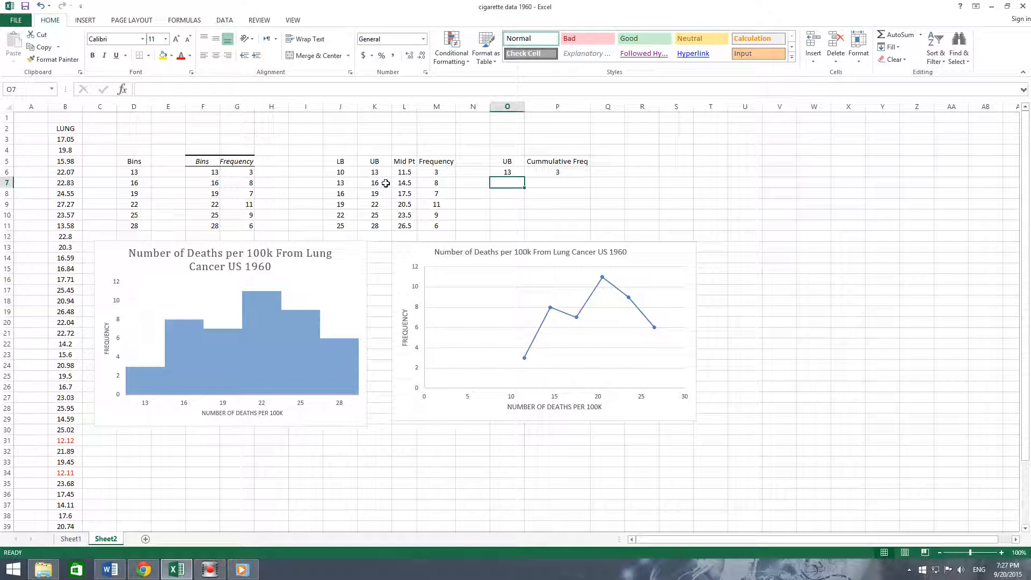
{"action": "double_click", "coordinate": [511, 183]}
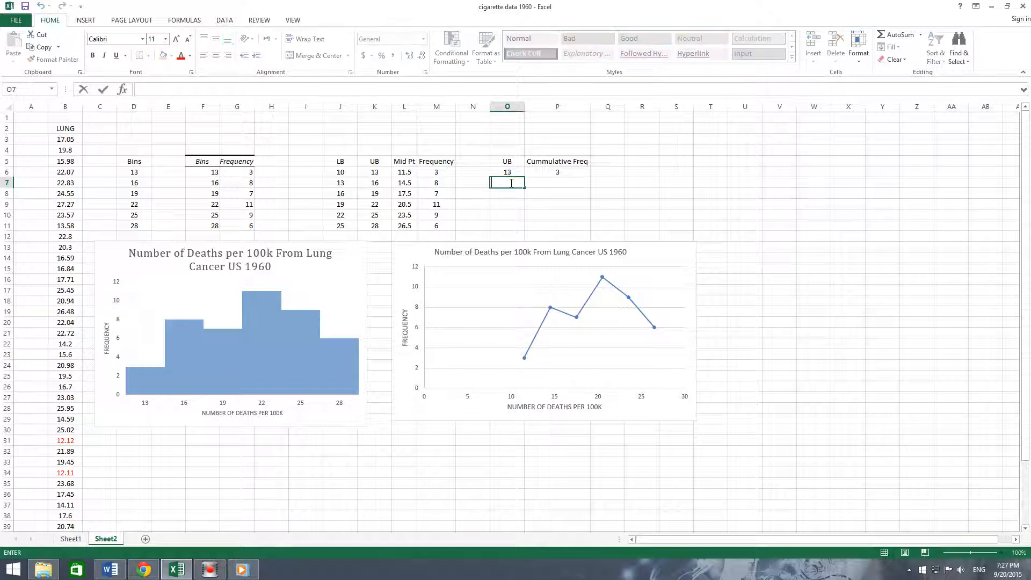
{"action": "type", "text": "16"}
{"action": "key", "text": "Return"}
- Enter a formula in P7 that adds P6 and M7
{"action": "left_click", "coordinate": [555, 182]}
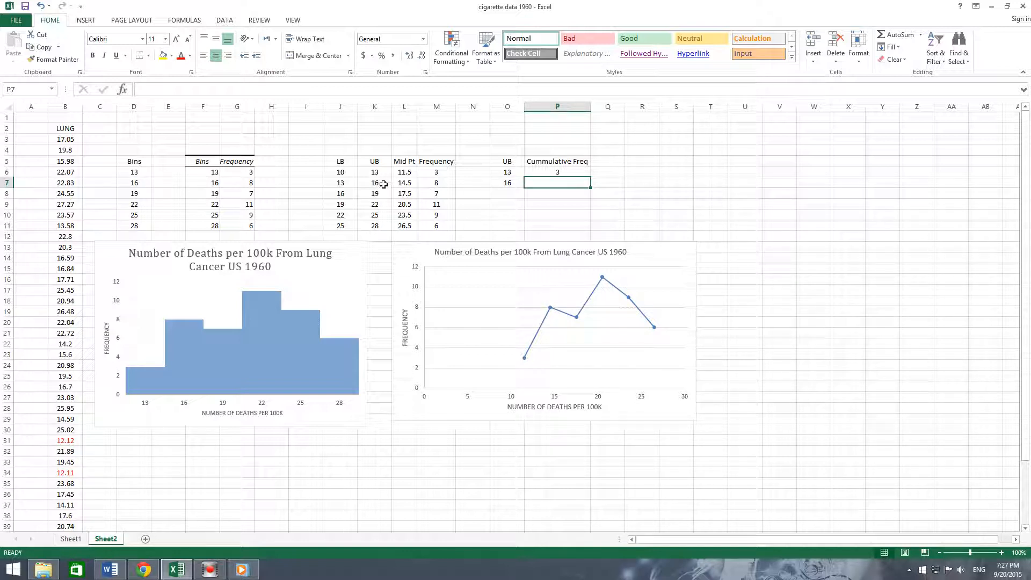
{"action": "double_click", "coordinate": [556, 183]}
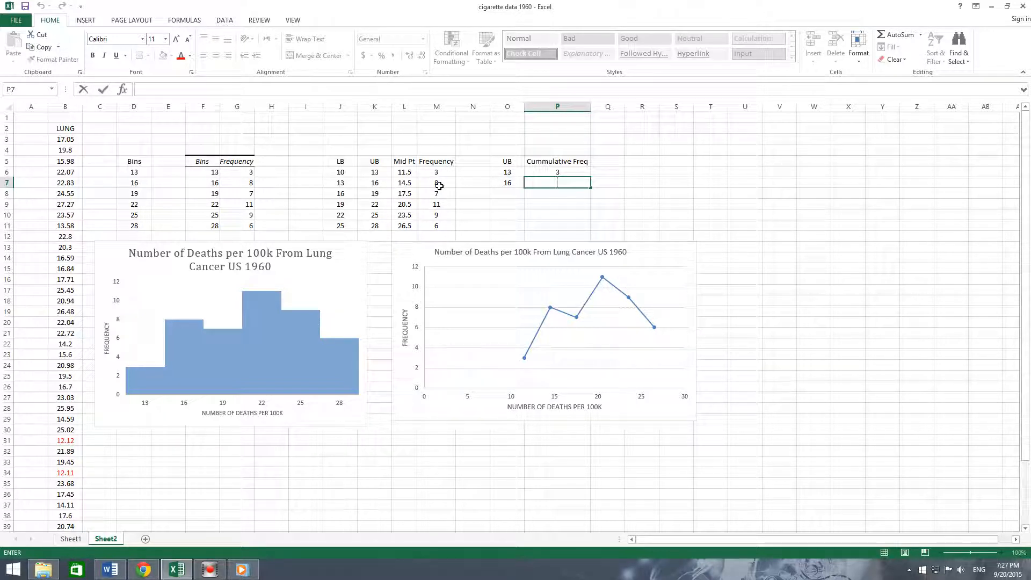
{"action": "left_click", "coordinate": [560, 182]}
{"action": "type", "text": "="}
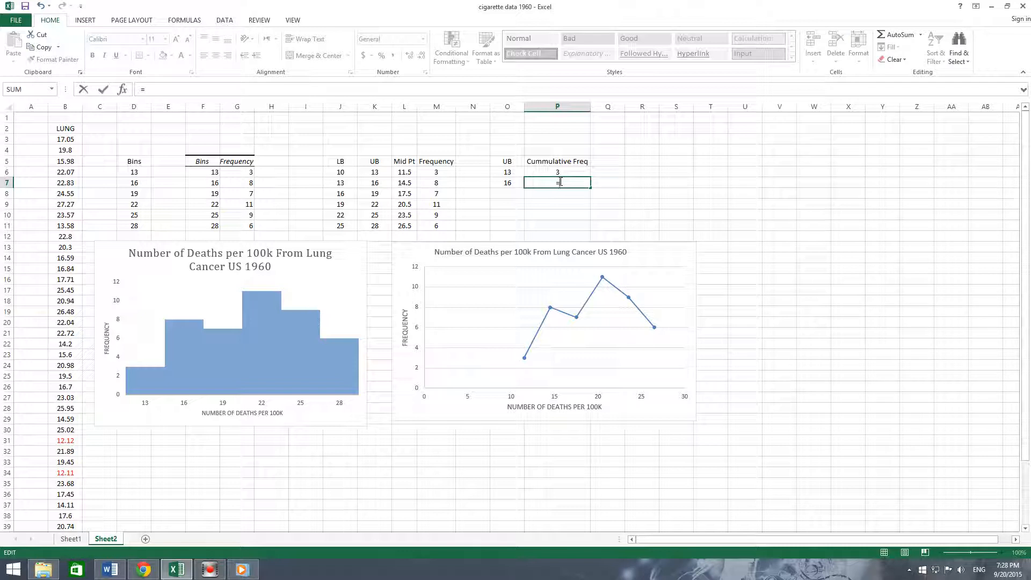
{"action": "left_click", "coordinate": [561, 172]}
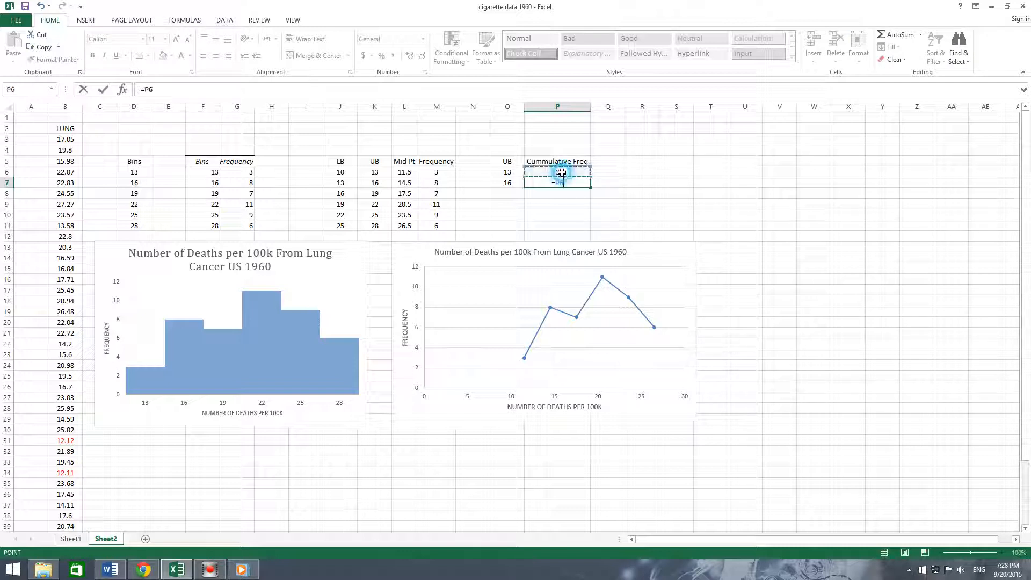
{"action": "type", "text": "+"}
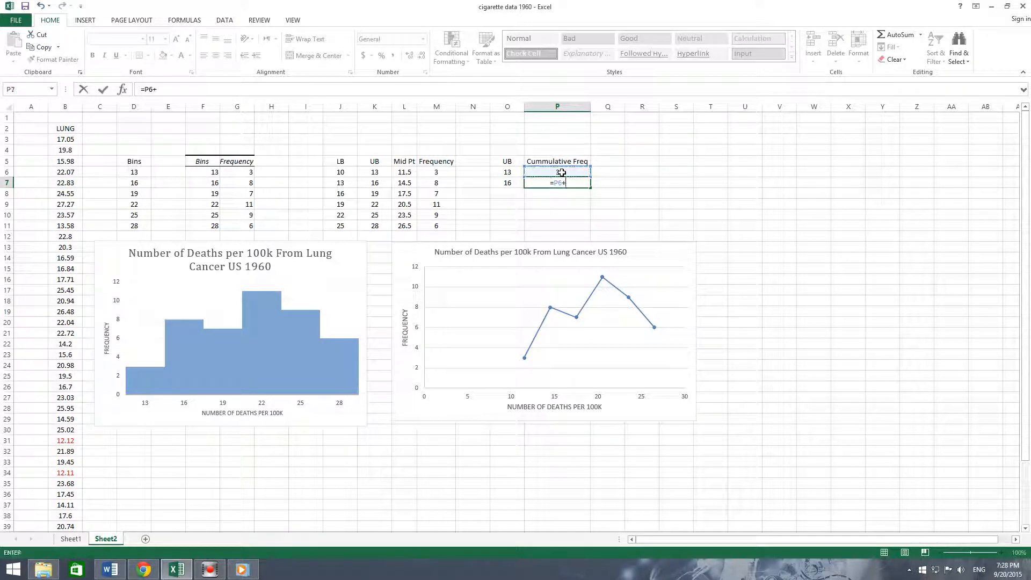
{"action": "left_click", "coordinate": [435, 183]}
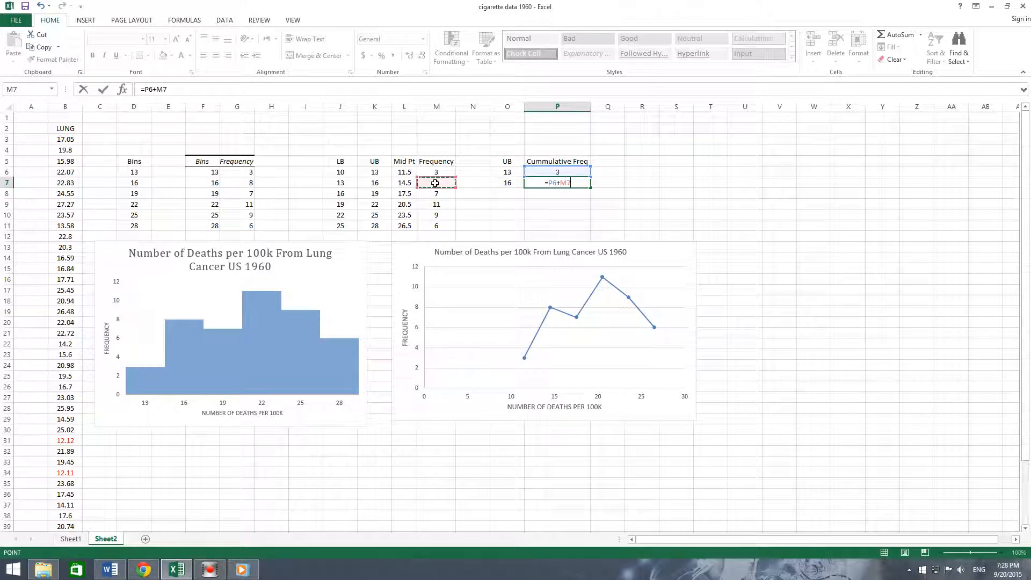
{"action": "key", "text": "Return"}
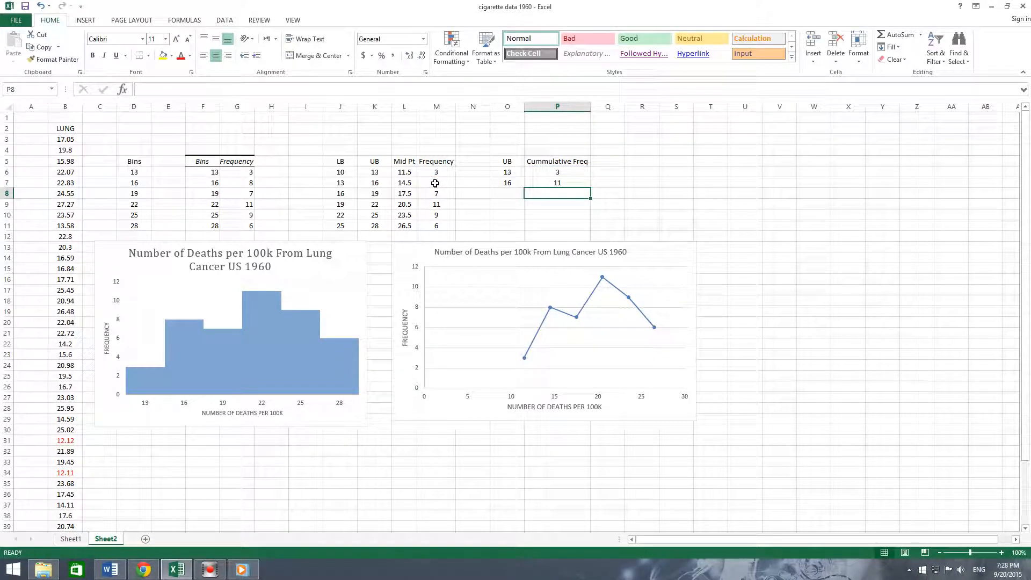
- Copy the remaining upper bounds from K8:K11 into O8:O11
{"action": "left_click", "coordinate": [513, 192]}
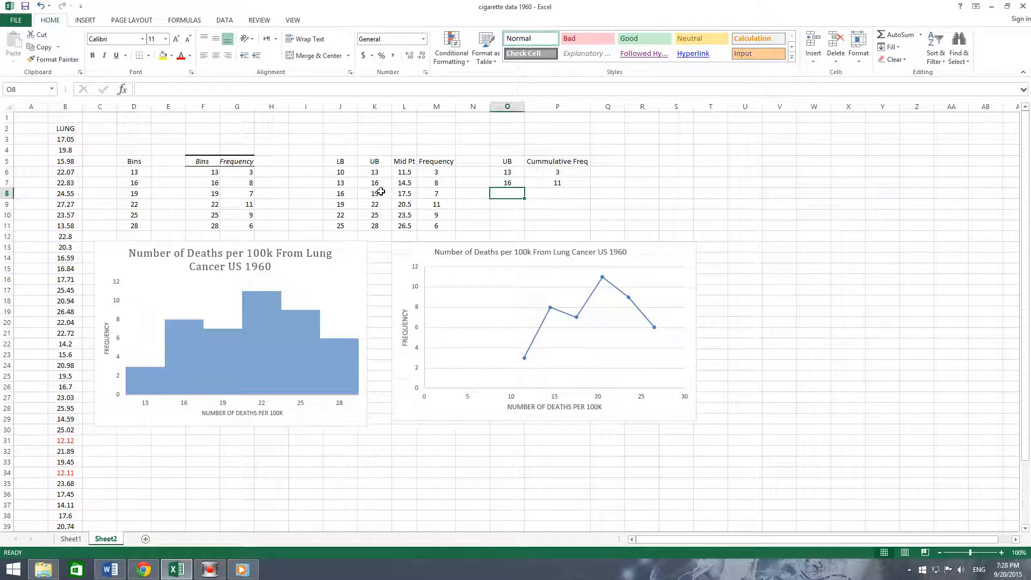
{"action": "left_click_drag", "start_coordinate": [381, 192], "coordinate": [380, 221]}
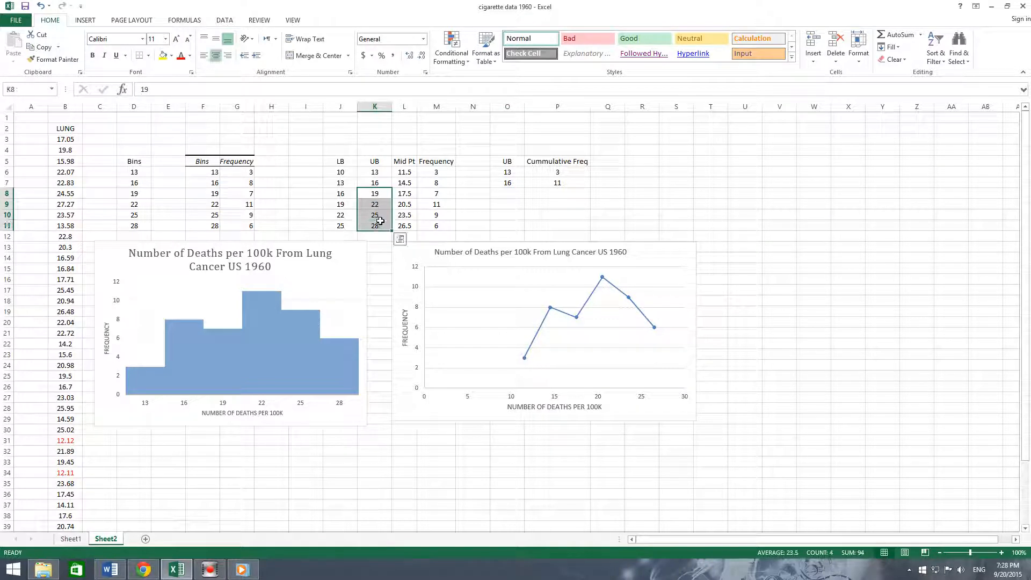
{"action": "key", "text": "ctrl+c"}
{"action": "left_click", "coordinate": [508, 193]}
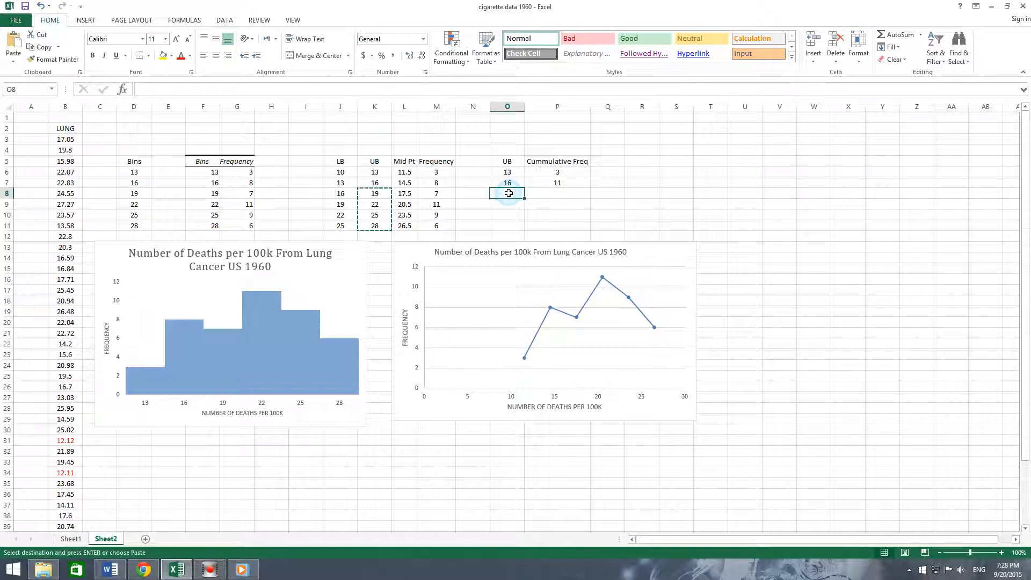
{"action": "key", "text": "ctrl+v"}
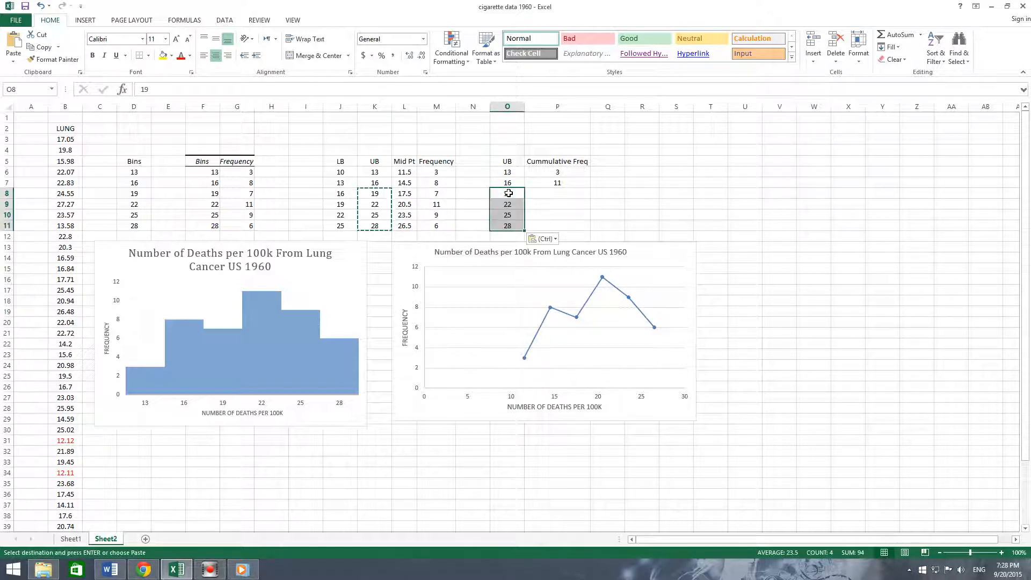
- Enter a formula in P8 that adds P7 and M8
{"action": "left_click", "coordinate": [566, 194]}
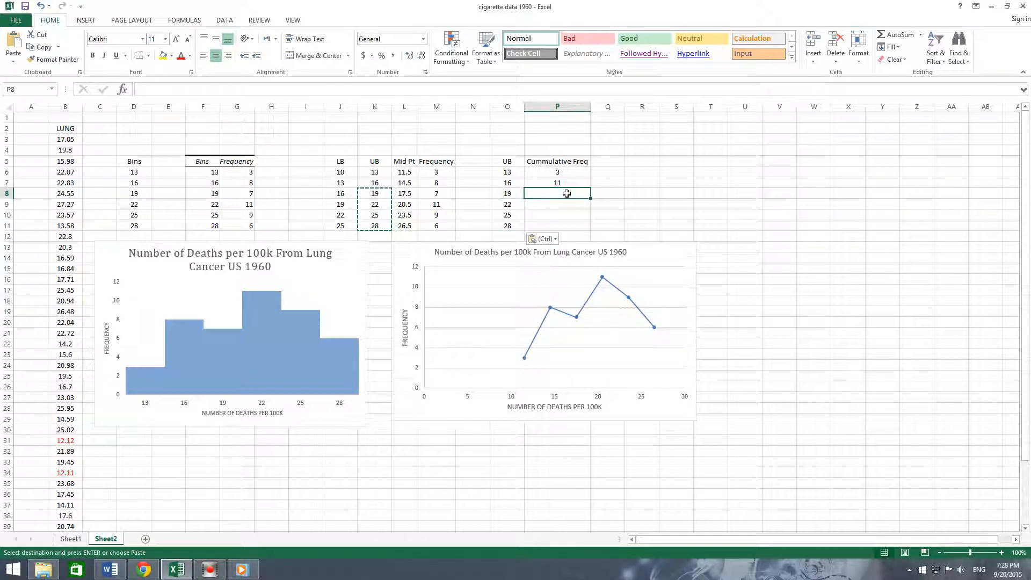
{"action": "left_click", "coordinate": [567, 194]}
{"action": "left_click", "coordinate": [565, 184]}
{"action": "left_click", "coordinate": [563, 194]}
{"action": "double_click", "coordinate": [563, 194]}
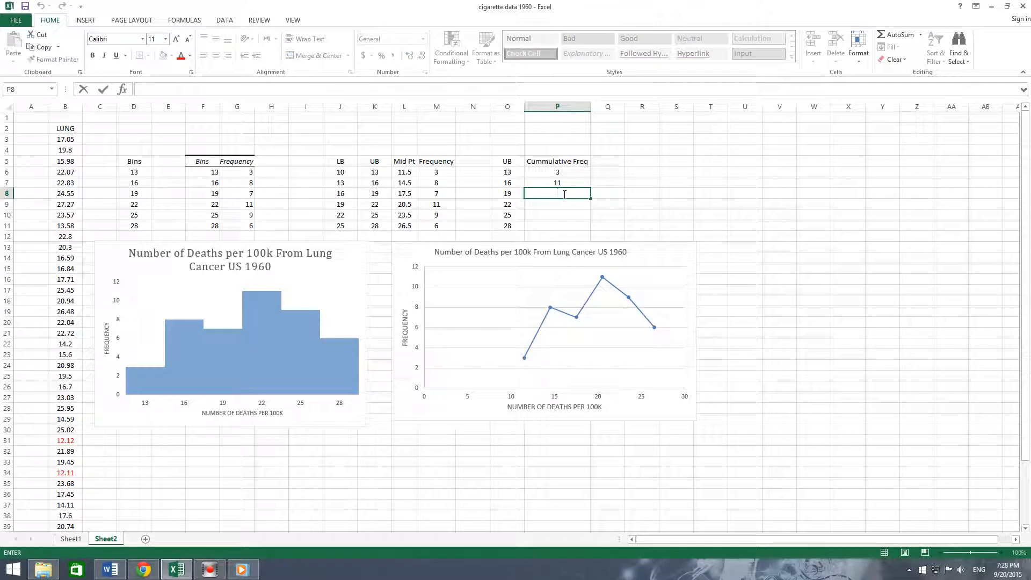
{"action": "type", "text": "="}
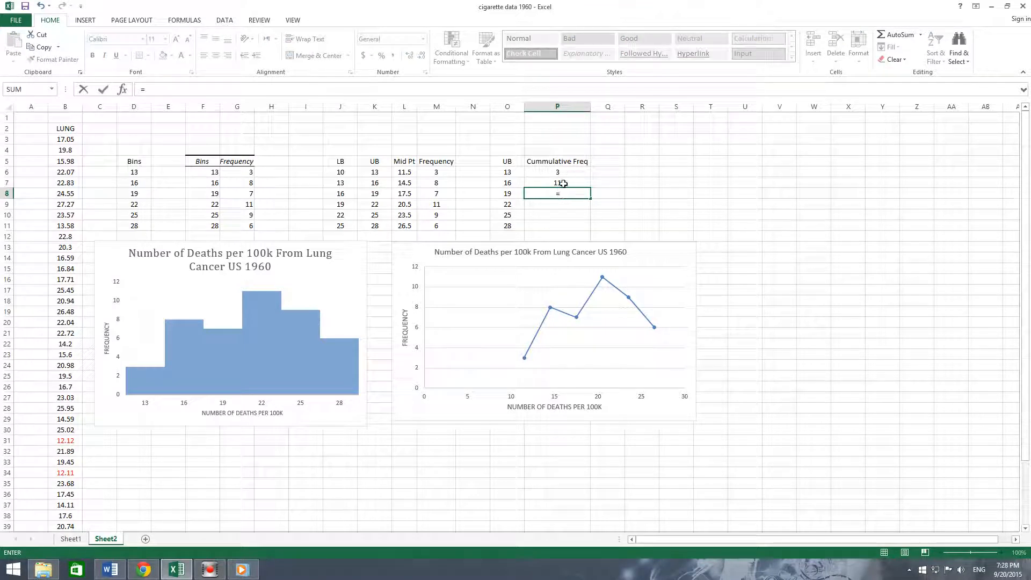
{"action": "left_click", "coordinate": [563, 184]}
{"action": "type", "text": "+"}
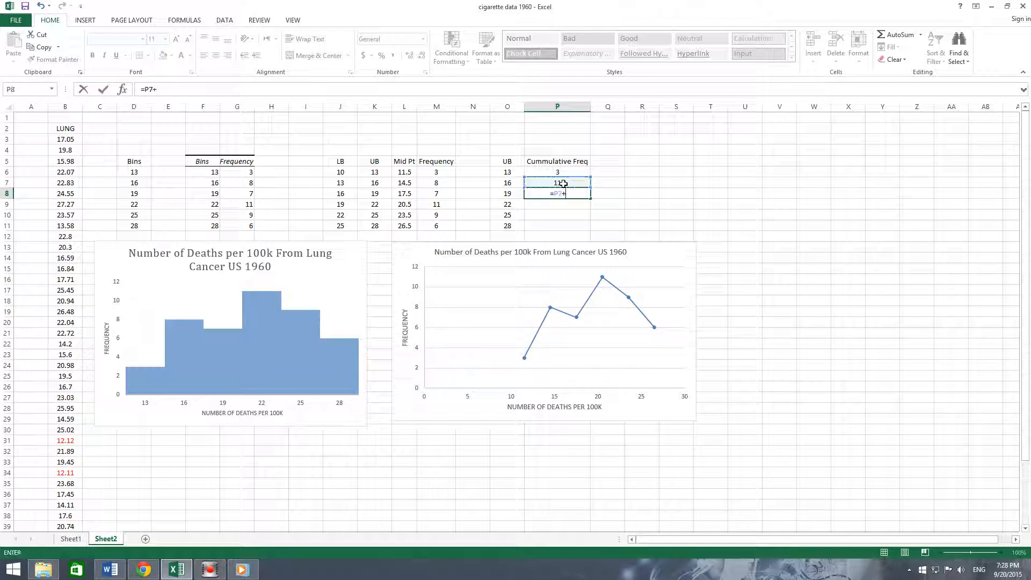
{"action": "left_click", "coordinate": [433, 192]}
{"action": "key", "text": "Return"}
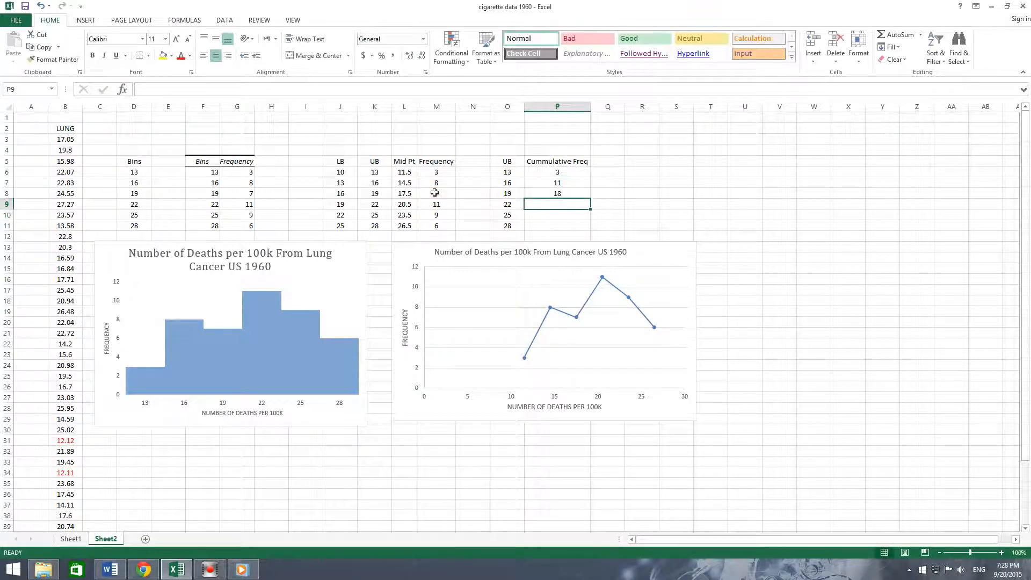
- Fill the cumulative frequency formula from P8 down to P11
{"action": "left_click", "coordinate": [575, 193]}
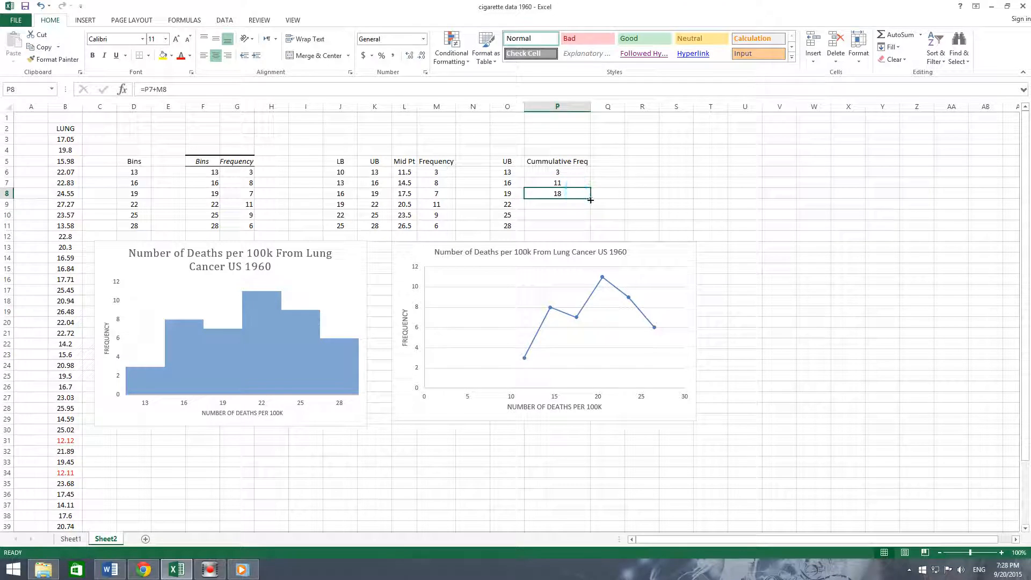
{"action": "left_click_drag", "start_coordinate": [590, 200], "coordinate": [589, 235]}
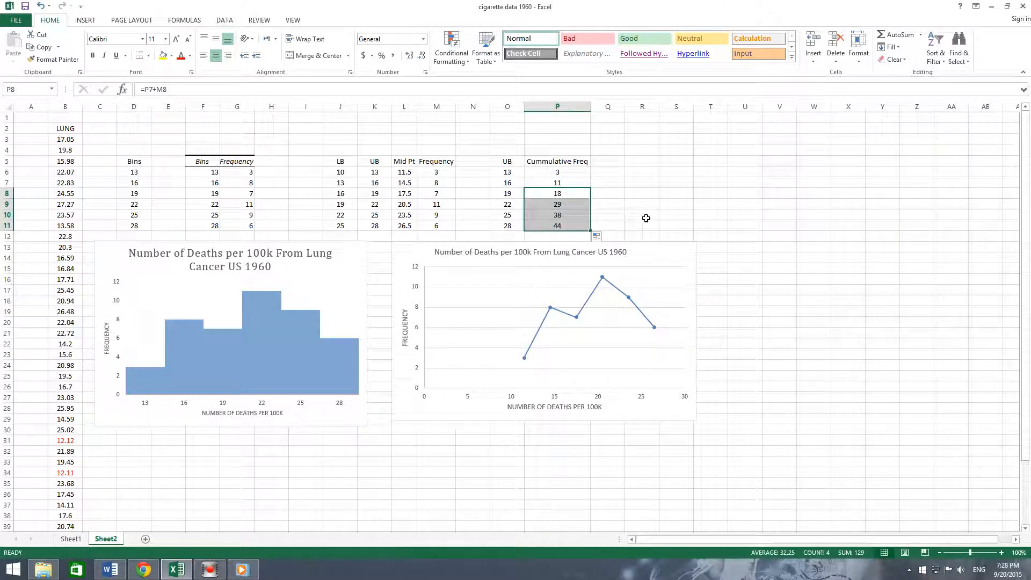
{"action": "left_click", "coordinate": [561, 236]}
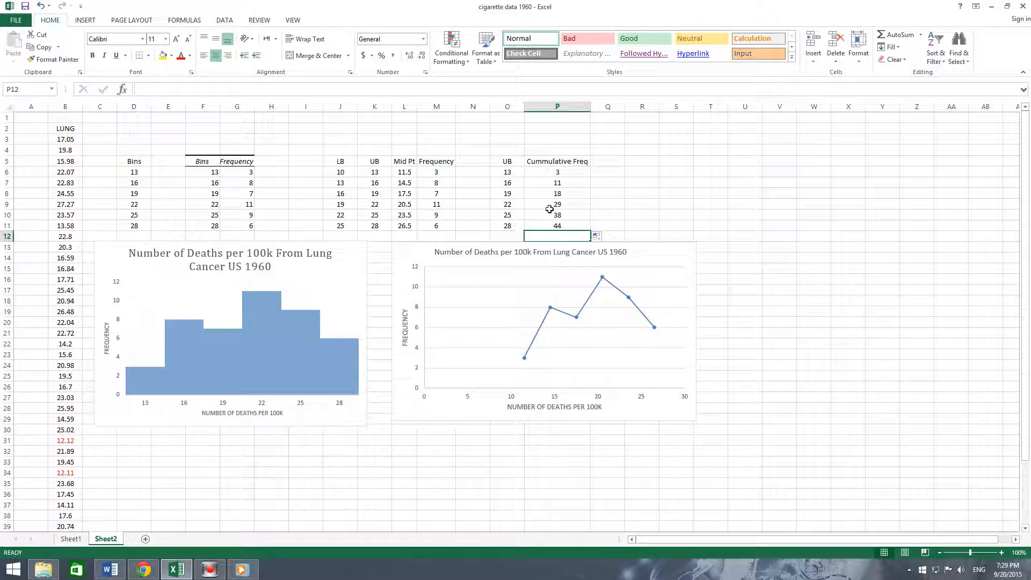
- Enter the heading "Cummulative Freq %" in Q5 and autofit column Q's width
{"action": "double_click", "coordinate": [607, 162]}
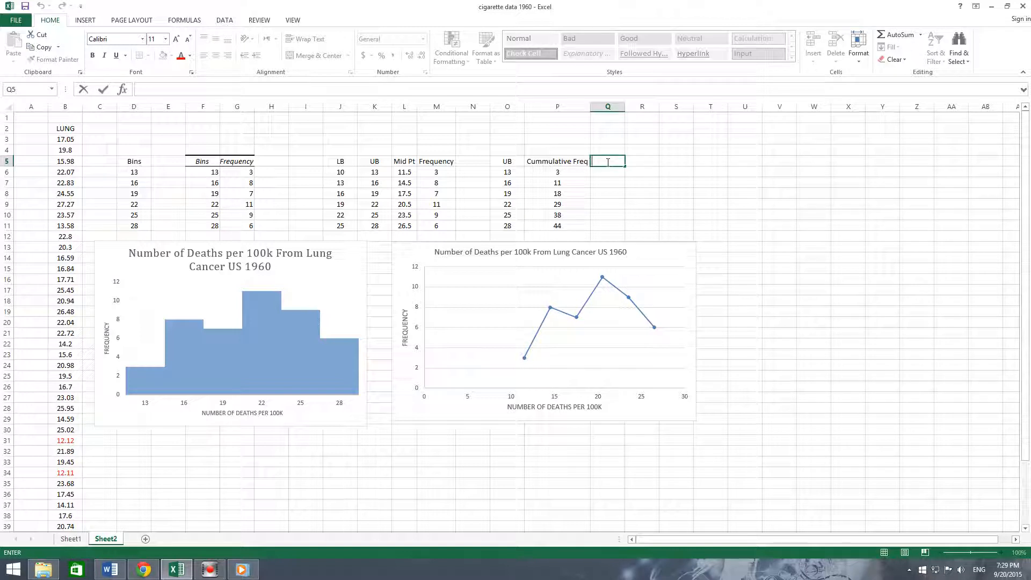
{"action": "type", "text": "Cummulative Freq"}
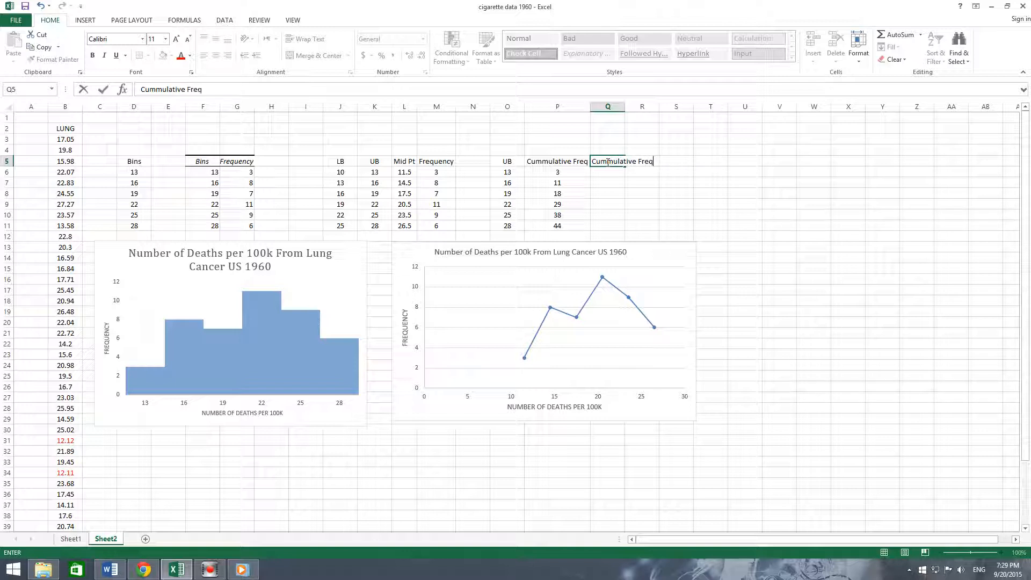
{"action": "type", "text": "%"}
{"action": "key", "text": "Return"}
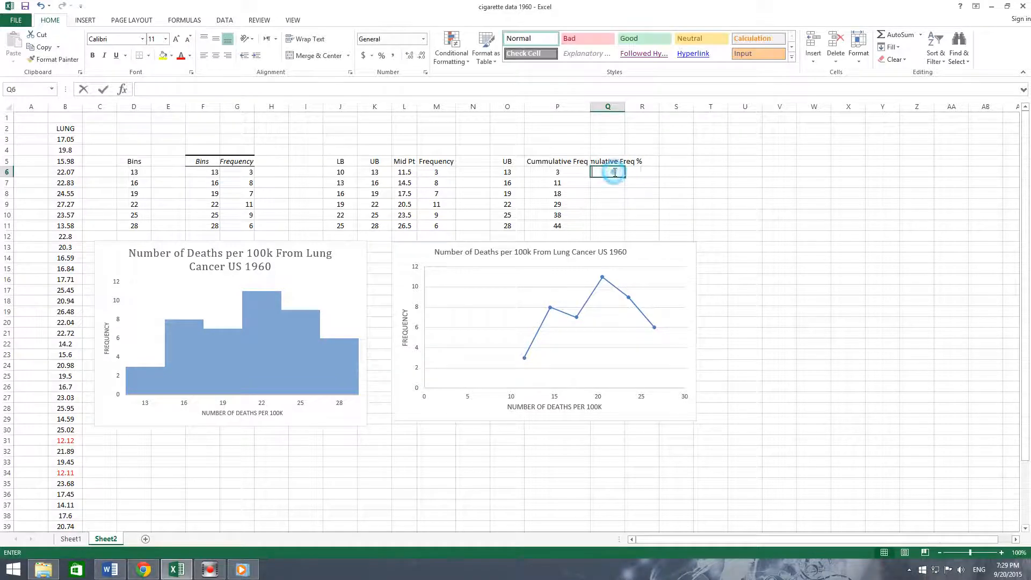
{"action": "double_click", "coordinate": [625, 107]}
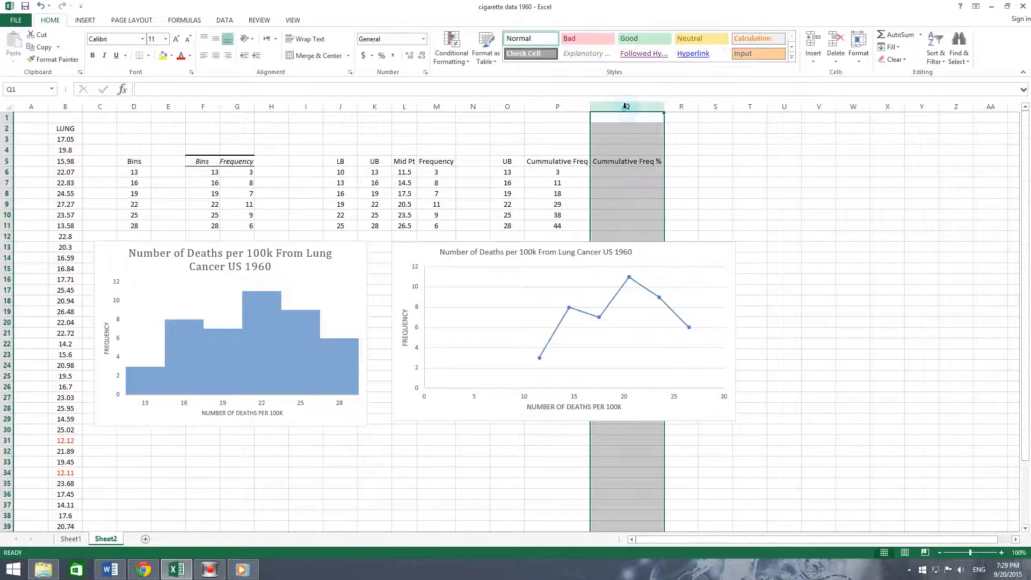
- Enter a formula in Q6 that divides P6 by 44 and multiplies by 100
{"action": "left_click", "coordinate": [620, 172]}
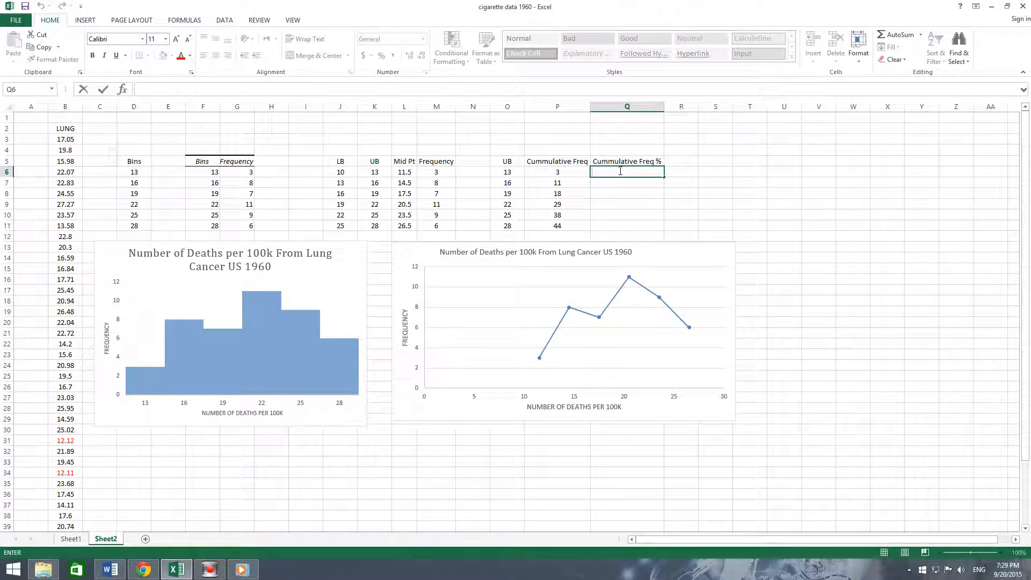
{"action": "type", "text": "="}
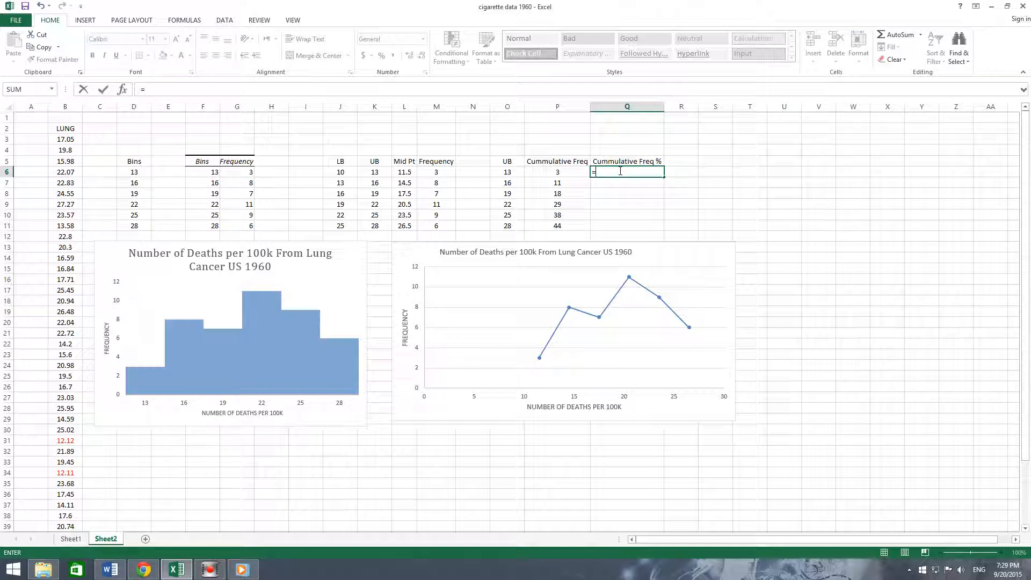
{"action": "left_click", "coordinate": [564, 172]}
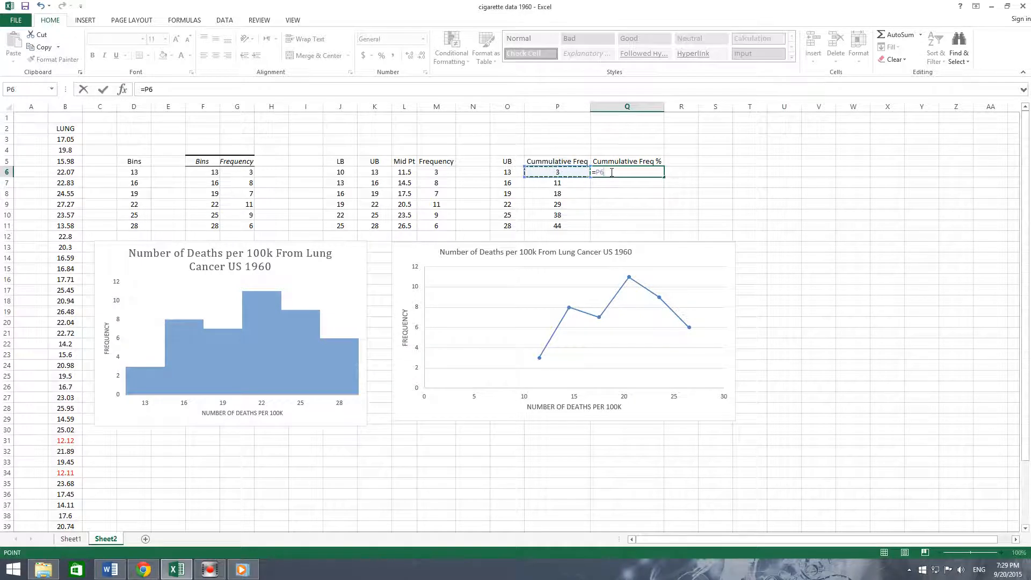
{"action": "type", "text": "/44"}
{"action": "left_click", "coordinate": [596, 172]}
{"action": "type", "text": "("}
{"action": "left_click", "coordinate": [625, 171]}
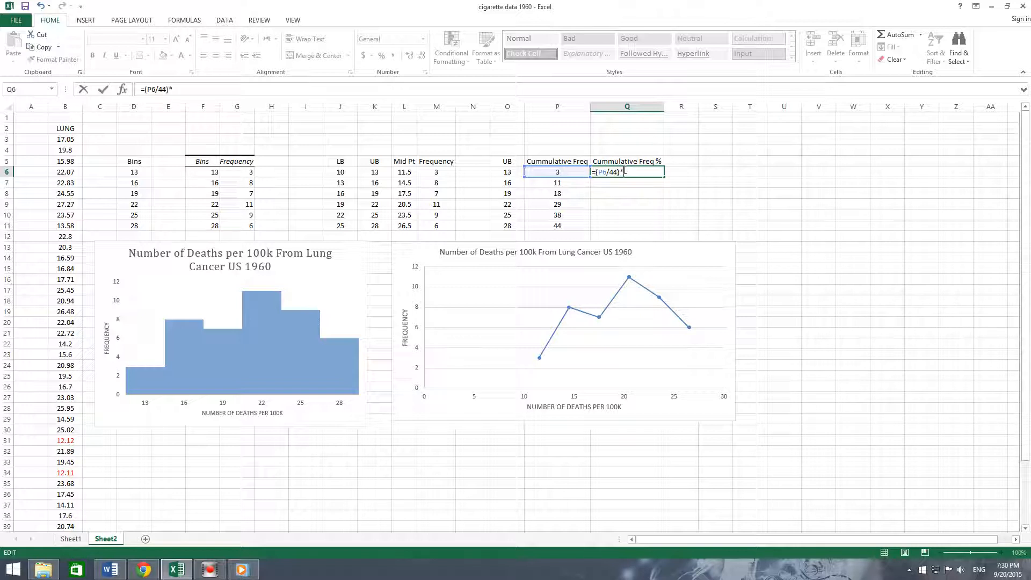
{"action": "type", "text": ")*100"}
{"action": "key", "text": "Return"}
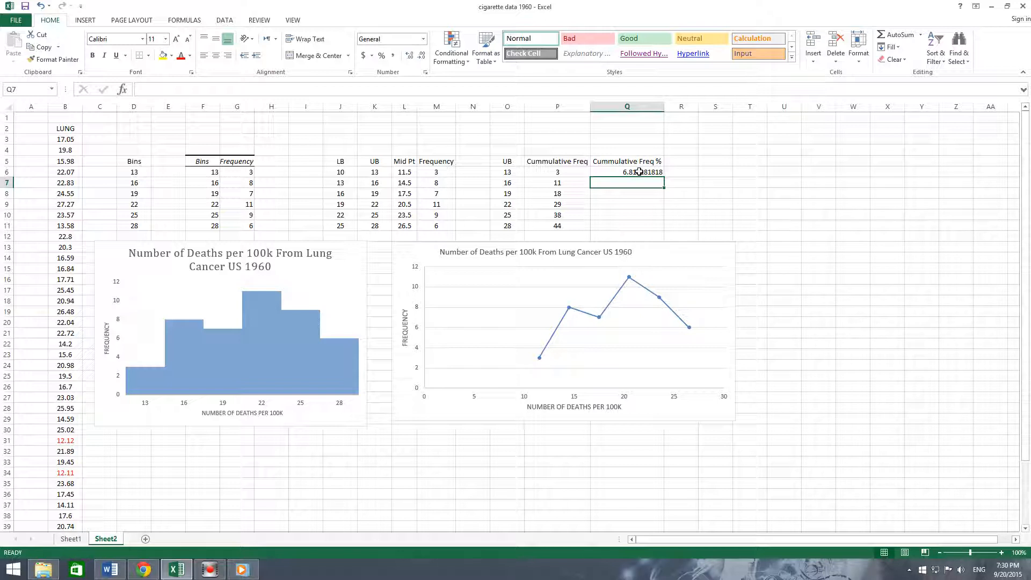
- Fill the cumulative percentage formula from Q6 down to Q11
{"action": "left_click", "coordinate": [639, 171]}
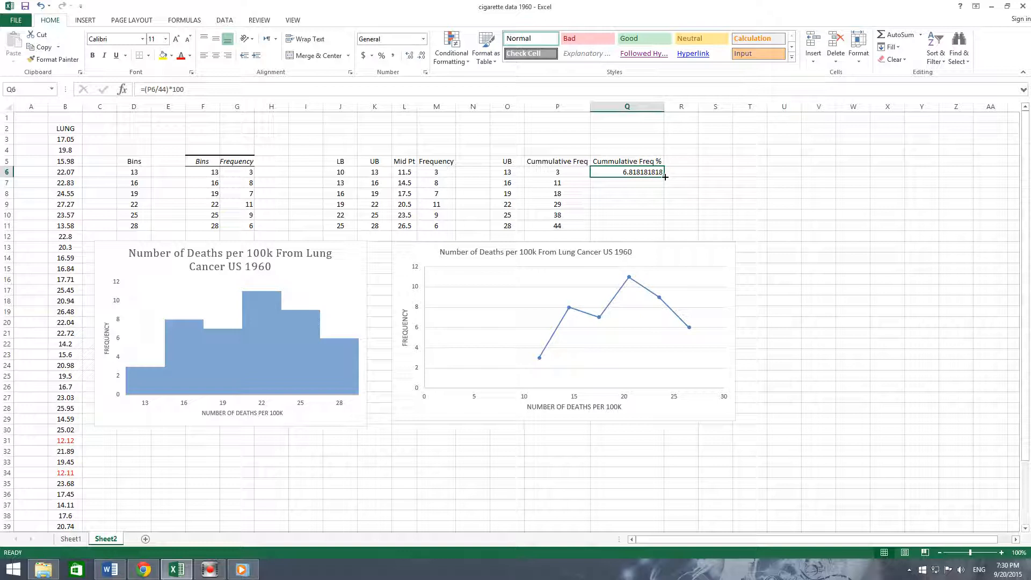
{"action": "left_click_drag", "start_coordinate": [664, 177], "coordinate": [664, 233]}
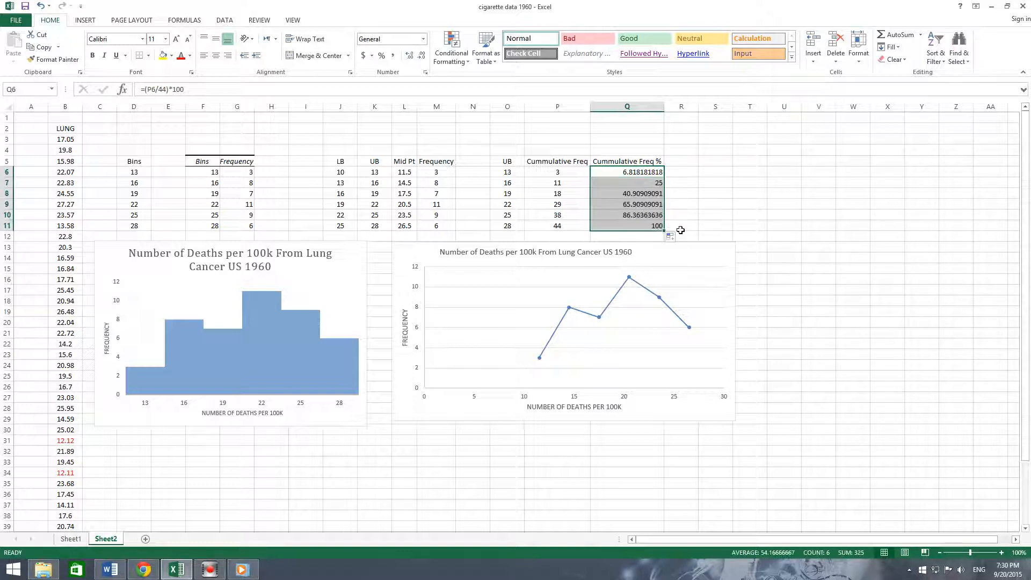
{"action": "left_click", "coordinate": [655, 185]}
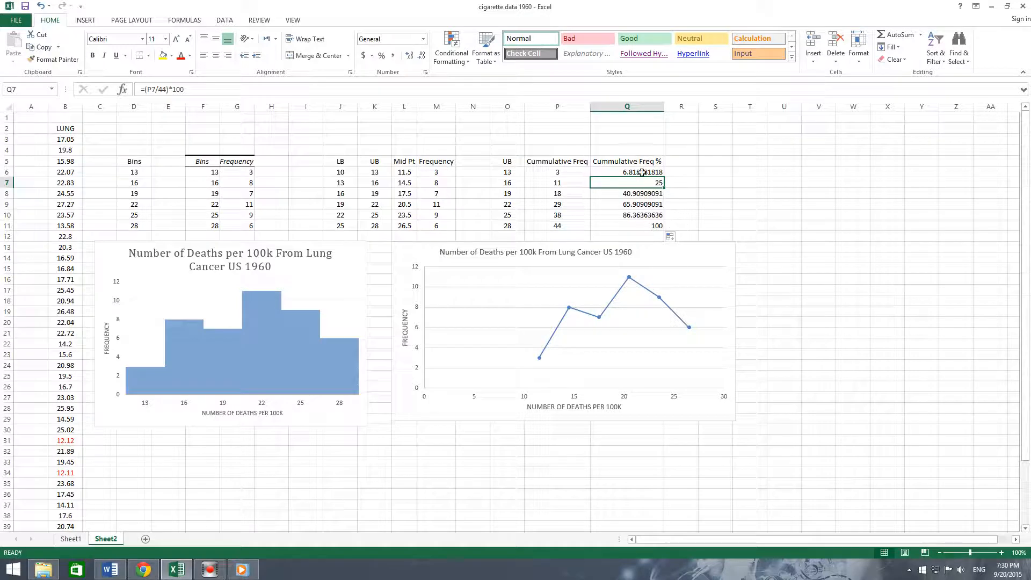
{"action": "left_click", "coordinate": [726, 204]}
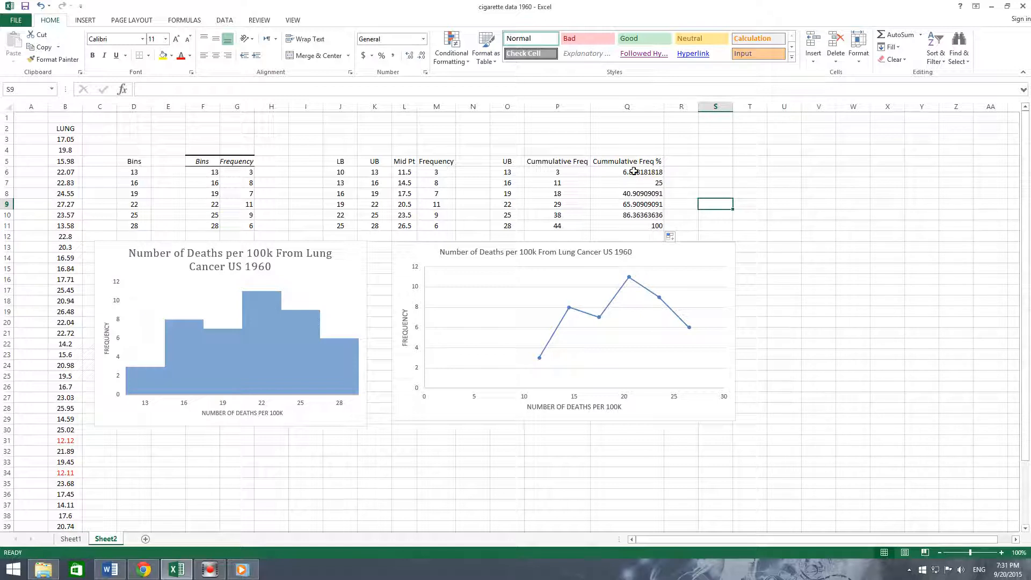
- Format Q6:Q11 as Number with 0 decimal places and centre-align them
{"action": "left_click_drag", "start_coordinate": [633, 171], "coordinate": [639, 226]}
{"action": "right_click", "coordinate": [638, 195]}
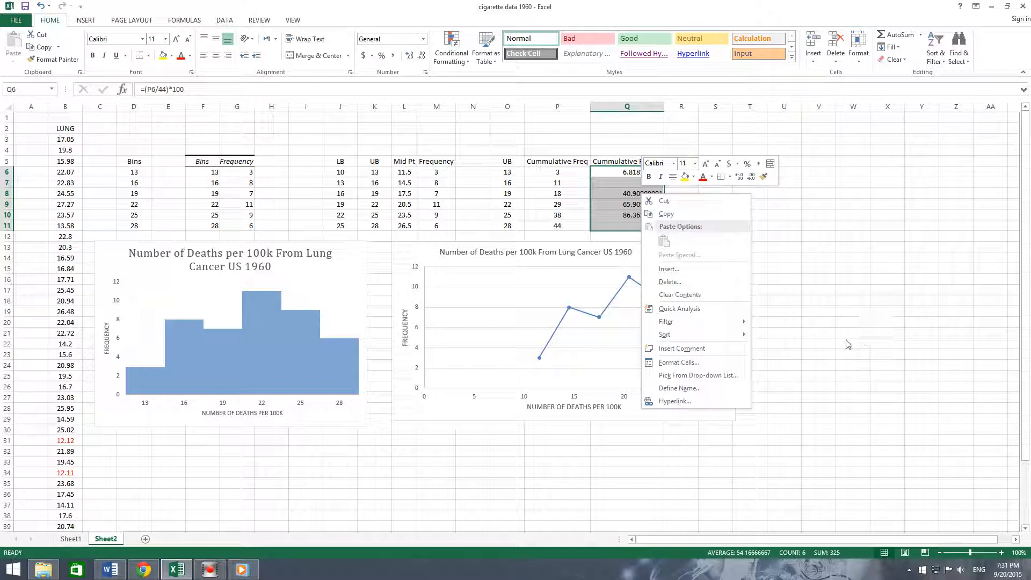
{"action": "left_click", "coordinate": [691, 362]}
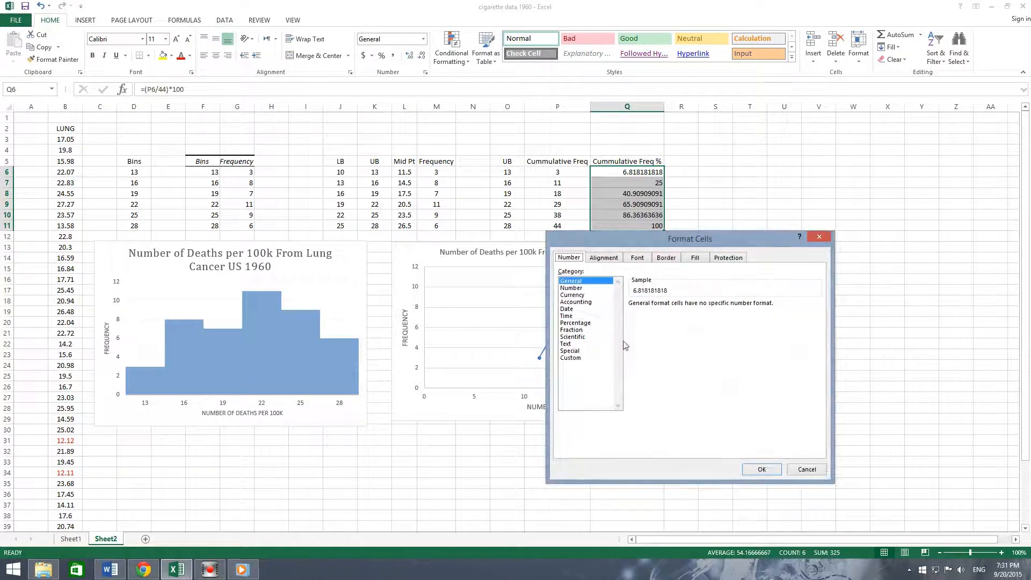
{"action": "left_click", "coordinate": [571, 288]}
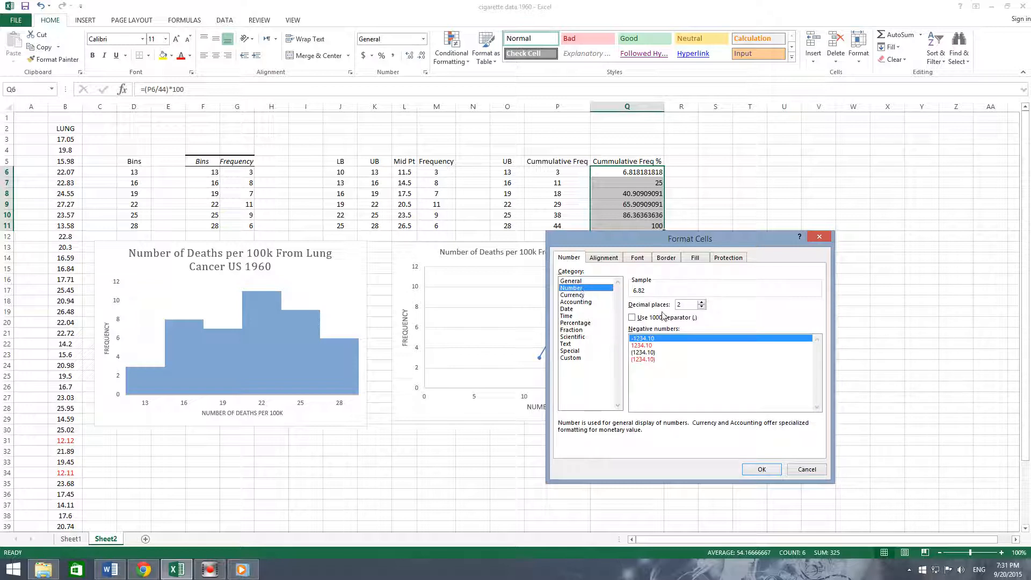
{"action": "left_click", "coordinate": [703, 301]}
{"action": "left_click", "coordinate": [701, 306]}
{"action": "left_click", "coordinate": [701, 307]}
{"action": "left_click", "coordinate": [701, 307]}
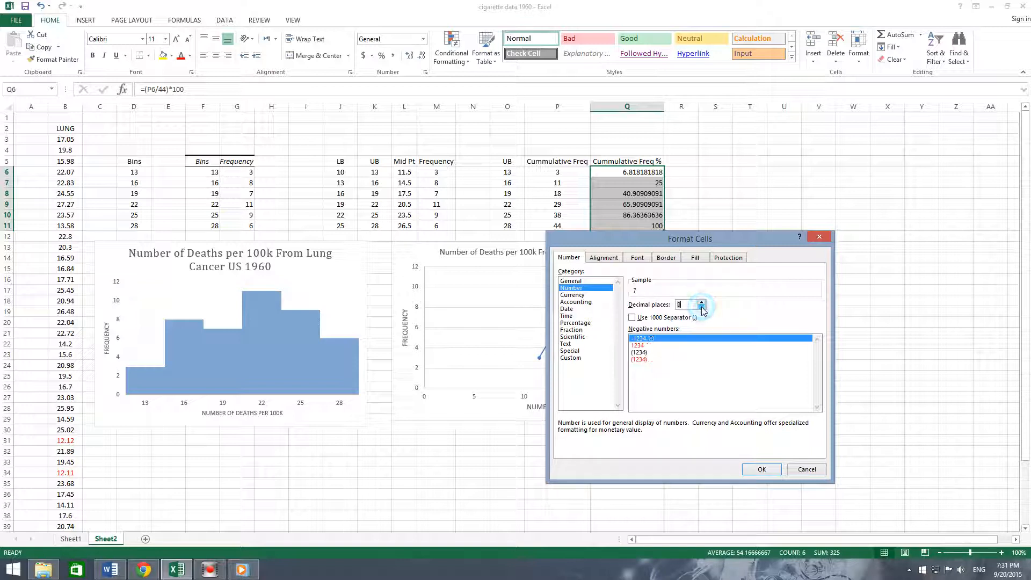
{"action": "left_click", "coordinate": [761, 471]}
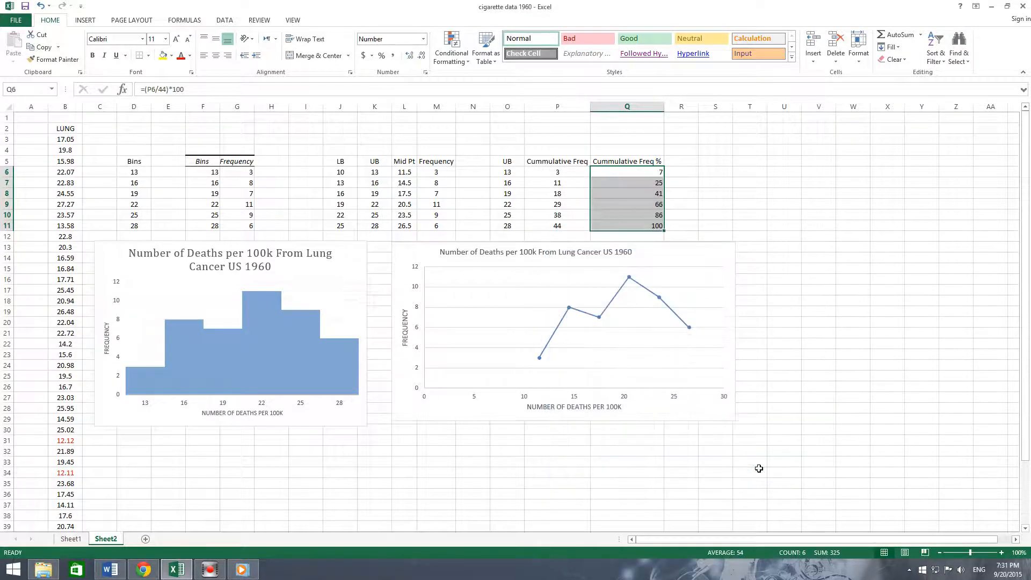
{"action": "left_click", "coordinate": [215, 59]}
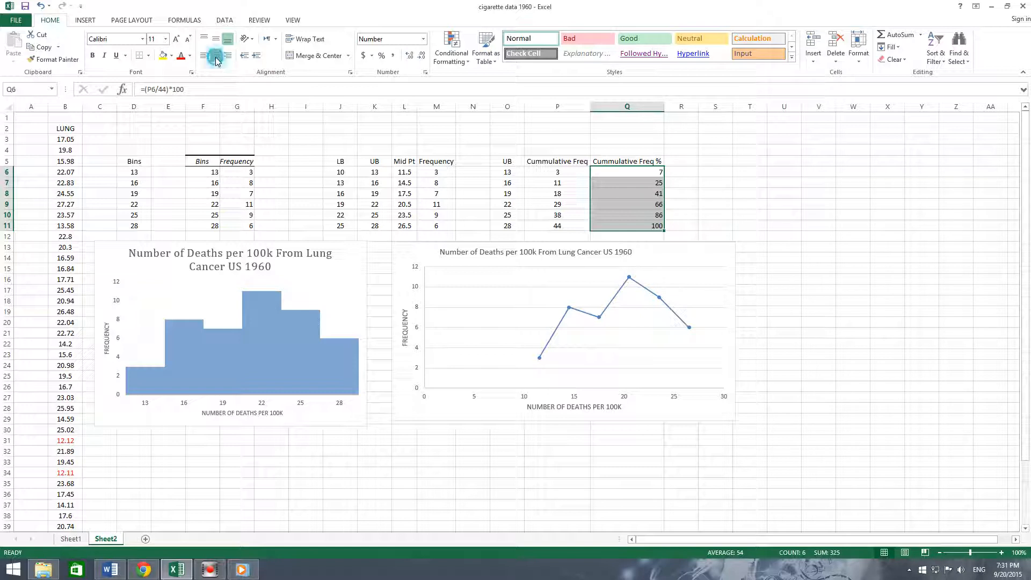
{"action": "left_click", "coordinate": [821, 215]}
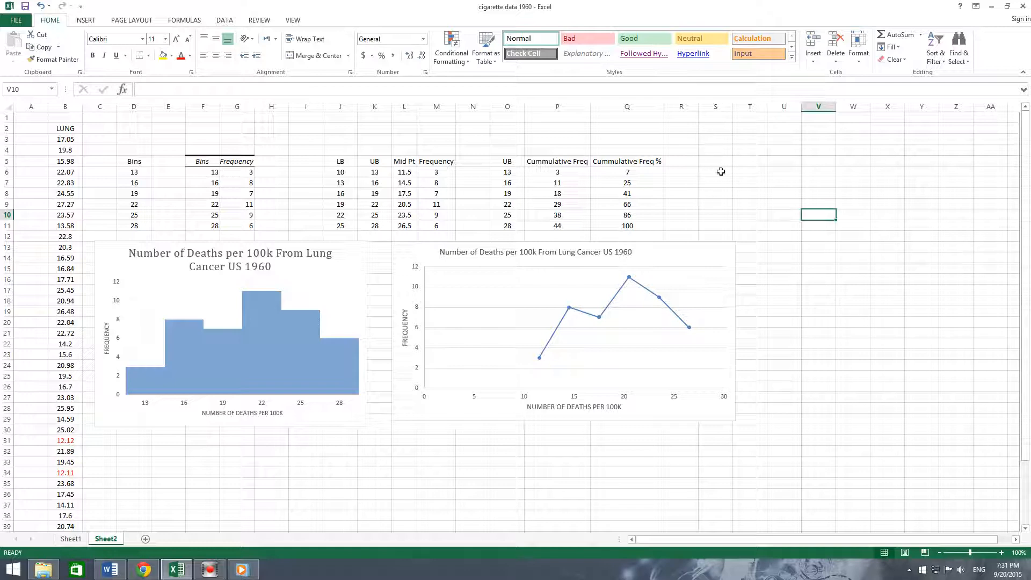
- Copy the upper bounds O5:O11 into S5:S11
{"action": "left_click_drag", "start_coordinate": [511, 161], "coordinate": [512, 223]}
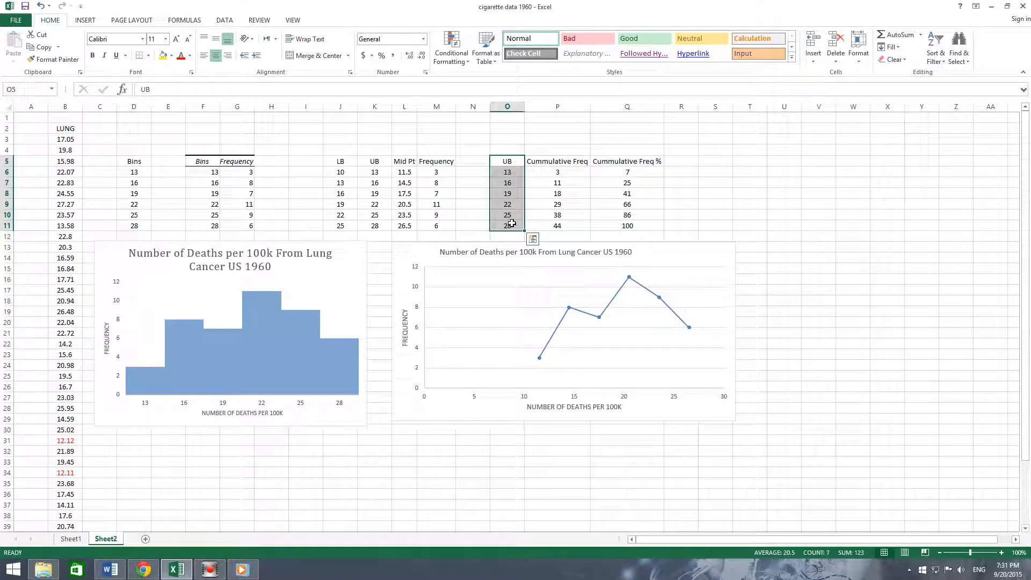
{"action": "key", "text": "ctrl+c"}
{"action": "left_click", "coordinate": [718, 161]}
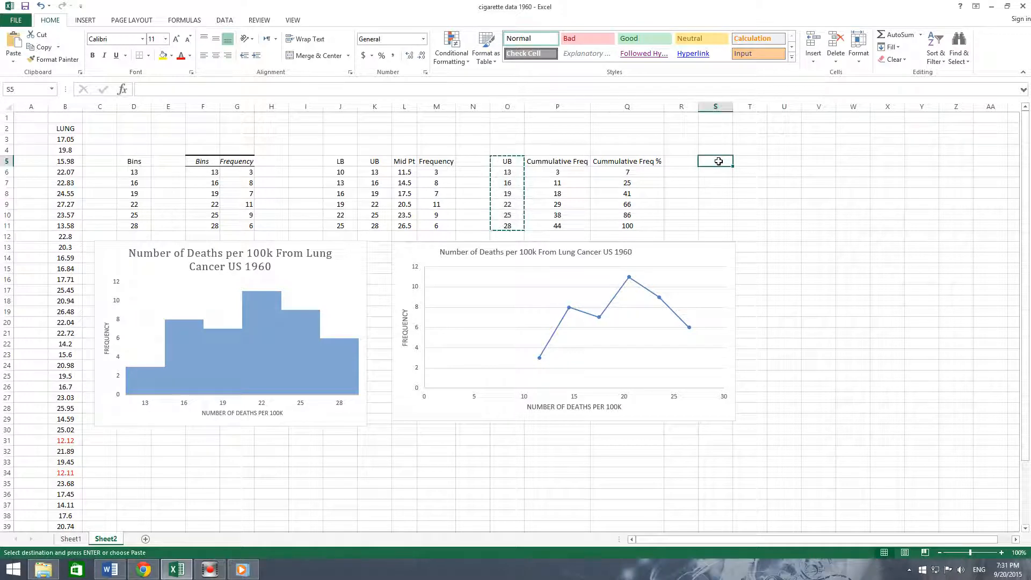
{"action": "key", "text": "ctrl+v"}
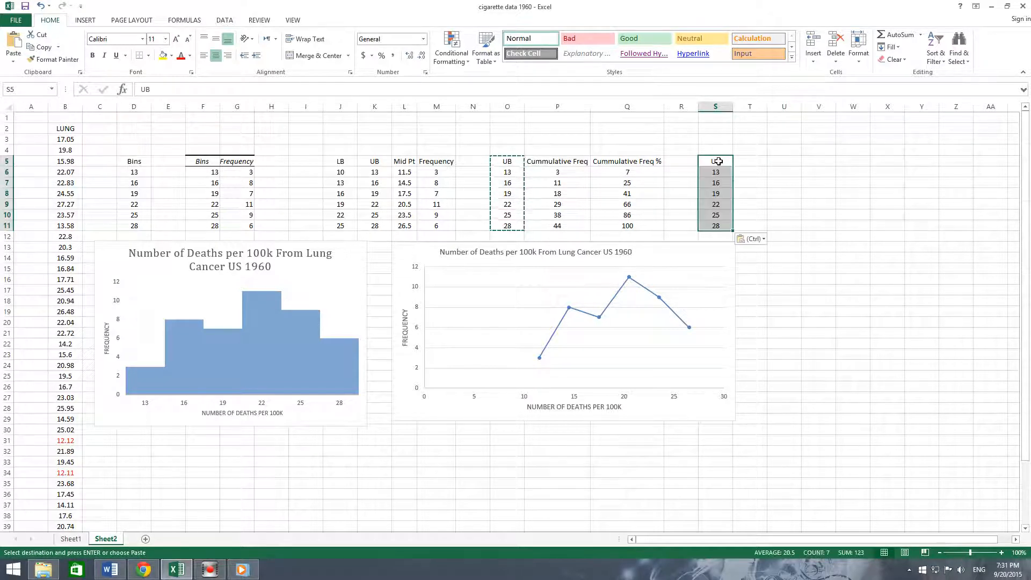
{"action": "left_click", "coordinate": [784, 194]}
- Try to copy the cumulative percentages Q5:Q11 into T5, then undo the paste
{"action": "left_click_drag", "start_coordinate": [622, 161], "coordinate": [627, 227]}
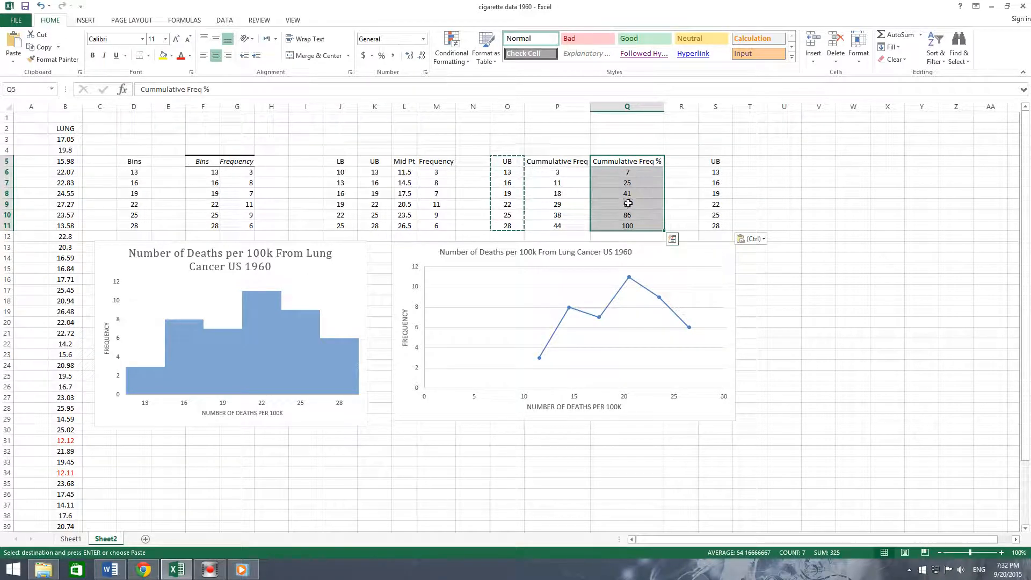
{"action": "key", "text": "ctrl+c"}
{"action": "left_click", "coordinate": [750, 161]}
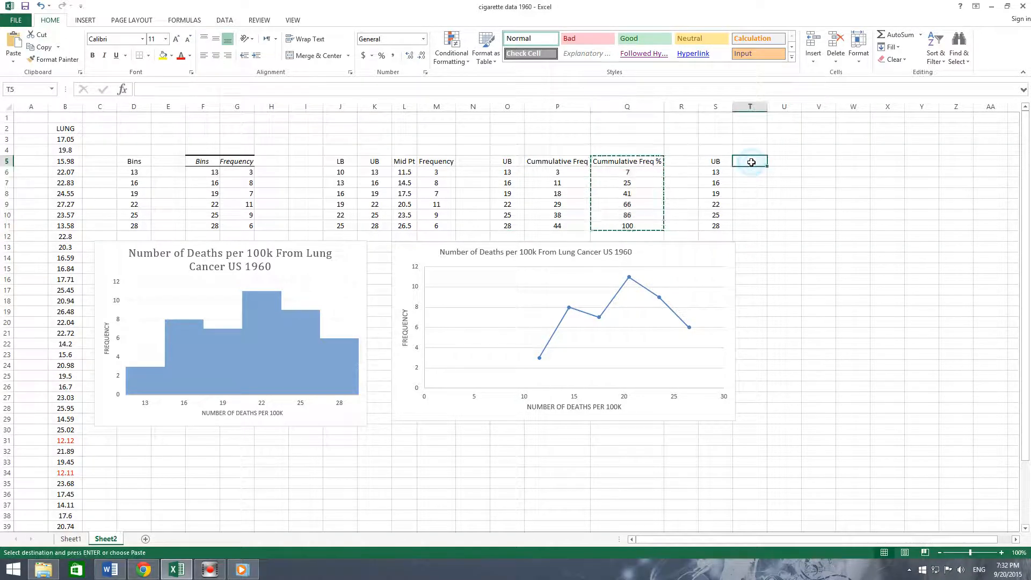
{"action": "key", "text": "ctrl+v"}
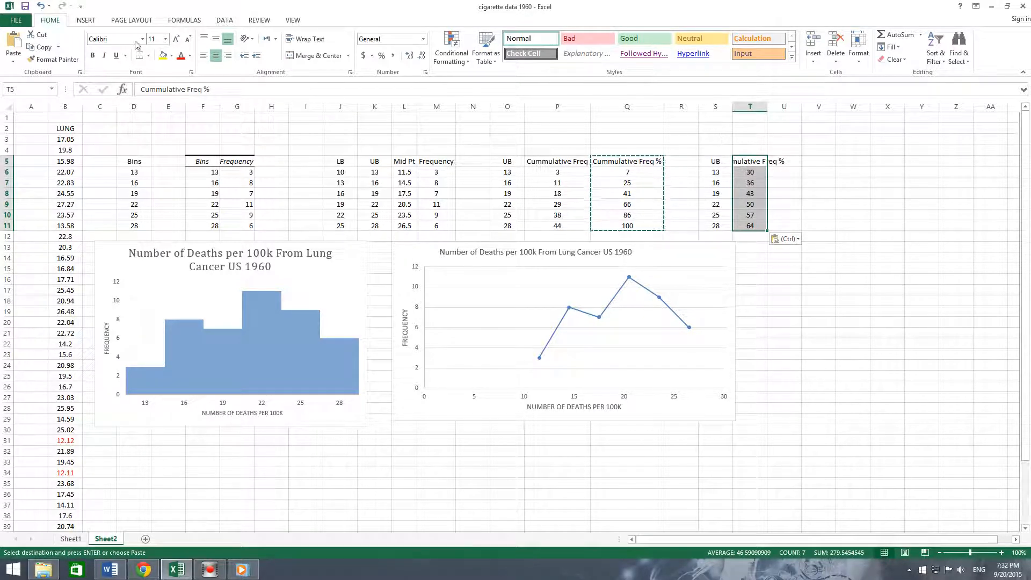
{"action": "left_click", "coordinate": [41, 6]}
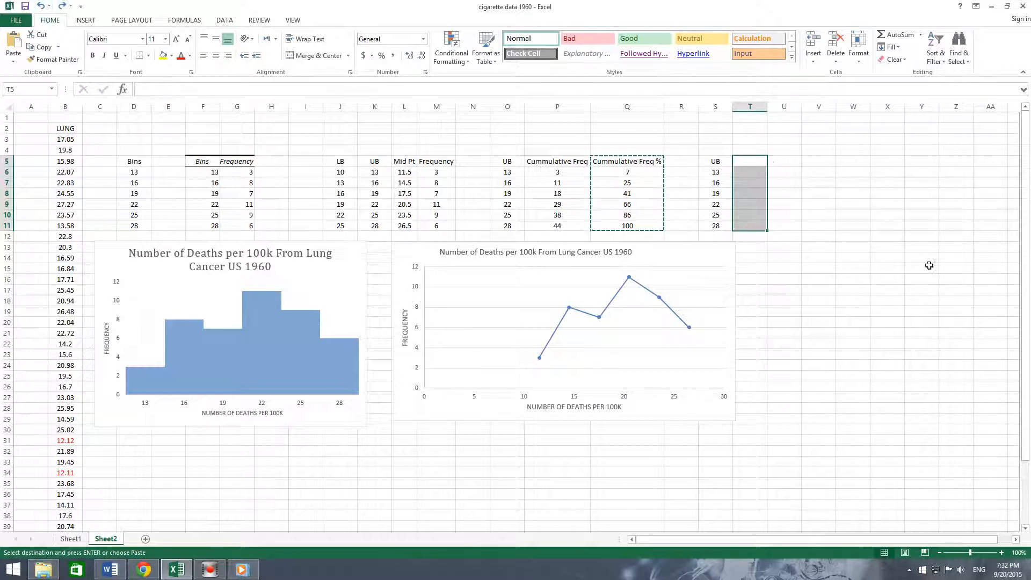
{"action": "right_click", "coordinate": [634, 160]}
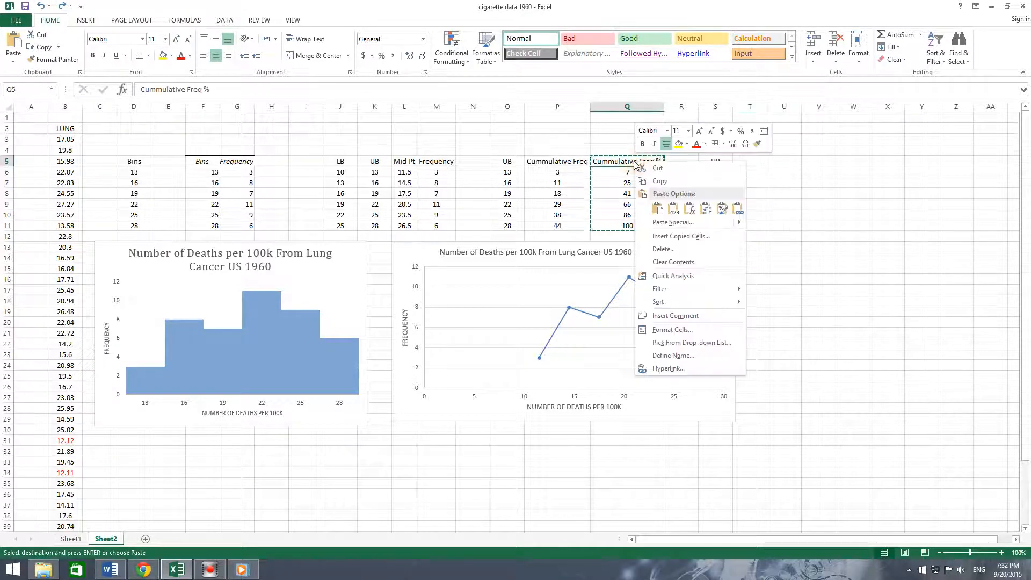
{"action": "left_click", "coordinate": [656, 181]}
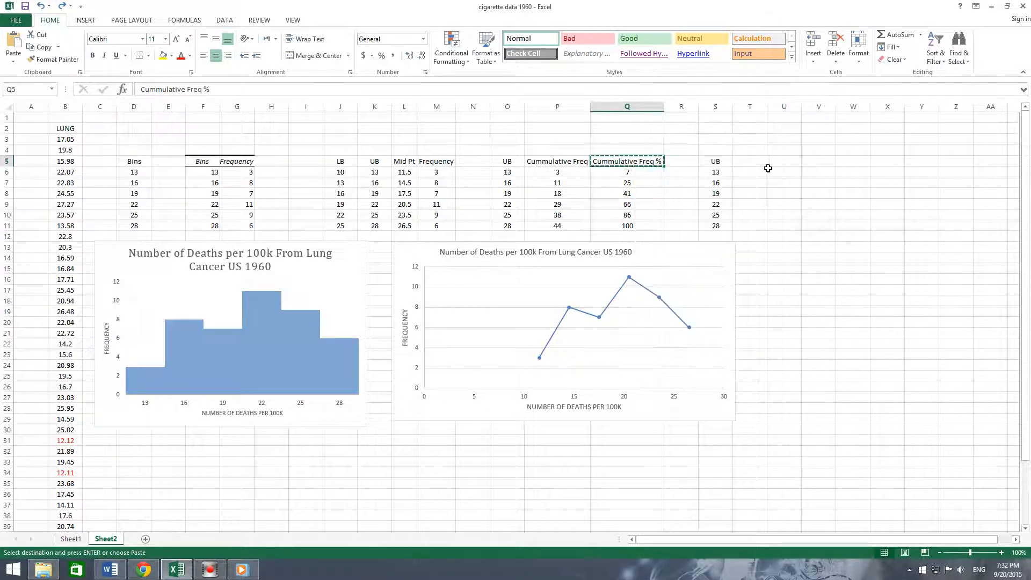
{"action": "left_click", "coordinate": [875, 215]}
{"action": "left_click", "coordinate": [607, 159]}
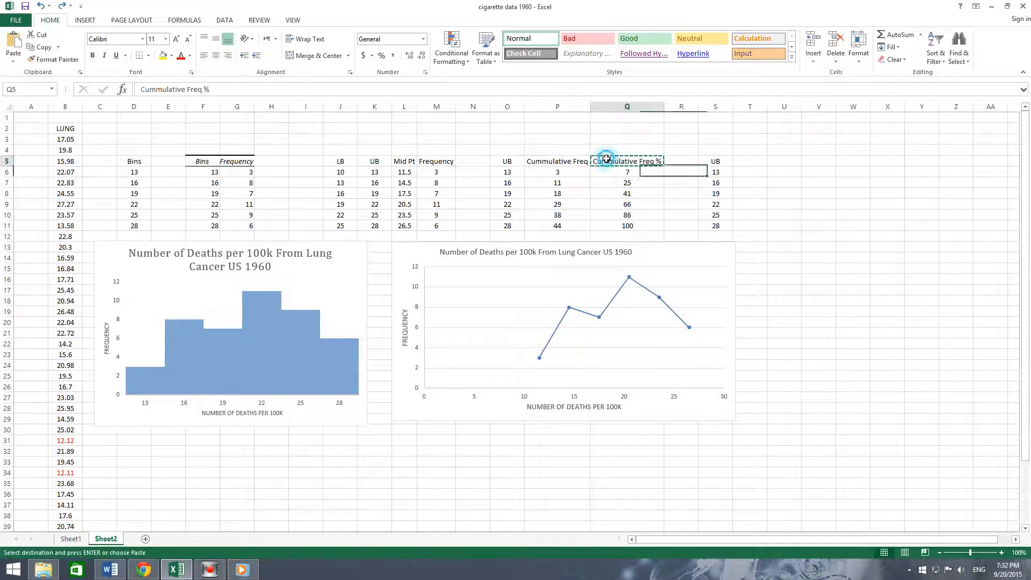
{"action": "left_click", "coordinate": [727, 137]}
{"action": "key", "text": "Escape"}
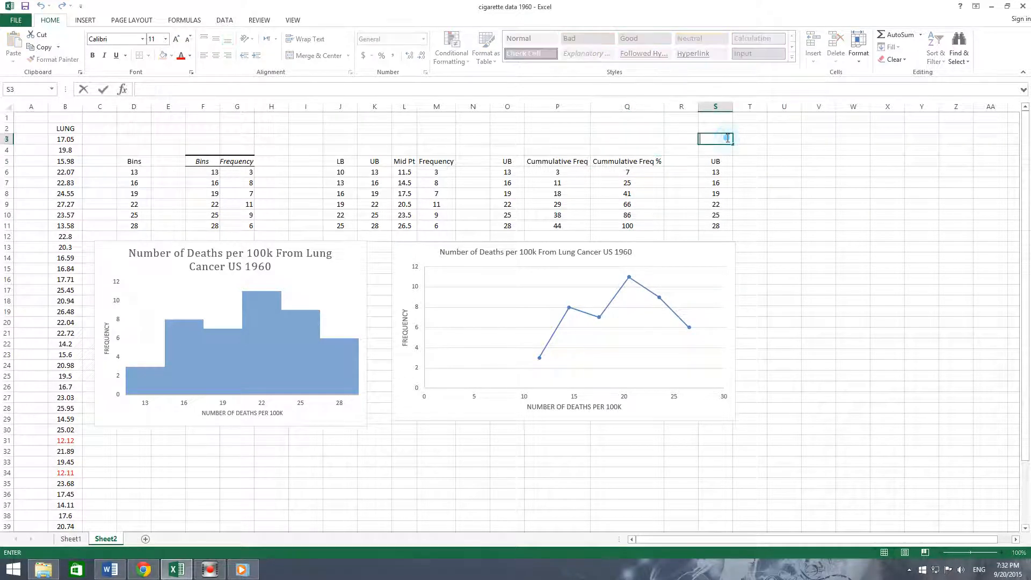
- Copy the cumulative percentages Q5:Q11 and paste them into T5 as values only
{"action": "left_click_drag", "start_coordinate": [627, 161], "coordinate": [625, 222]}
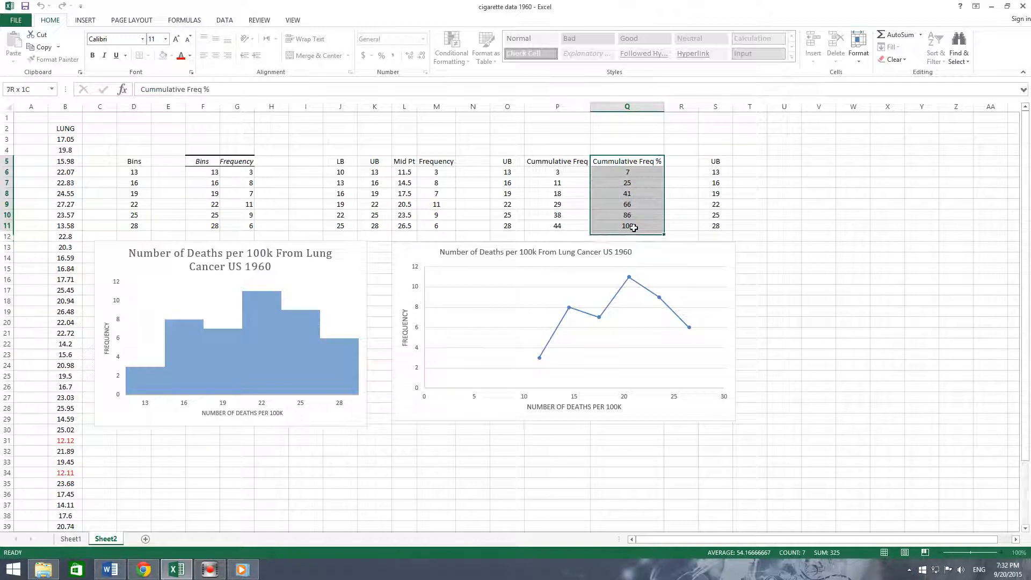
{"action": "right_click", "coordinate": [630, 172]}
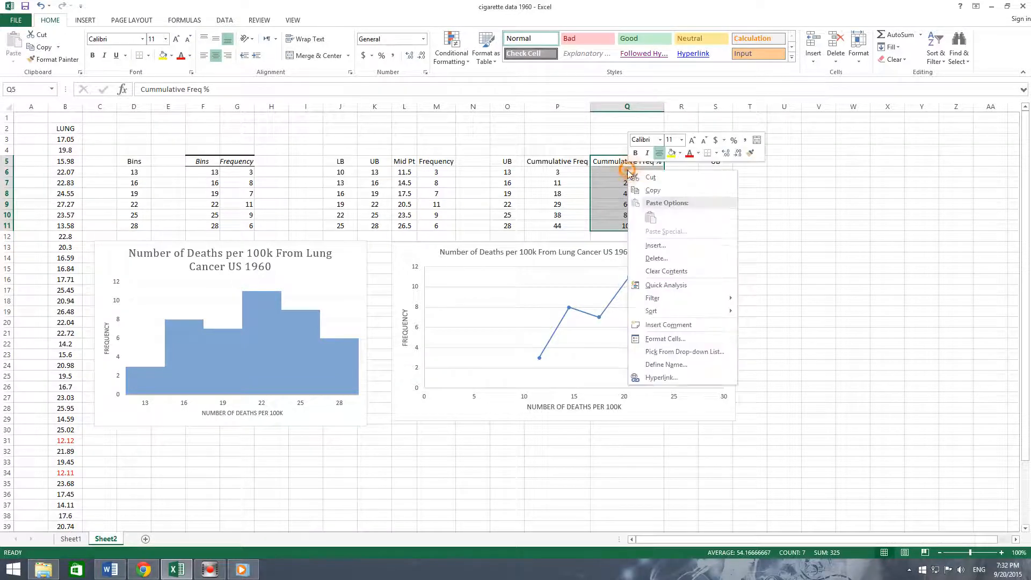
{"action": "left_click", "coordinate": [651, 190]}
{"action": "left_click", "coordinate": [745, 163]}
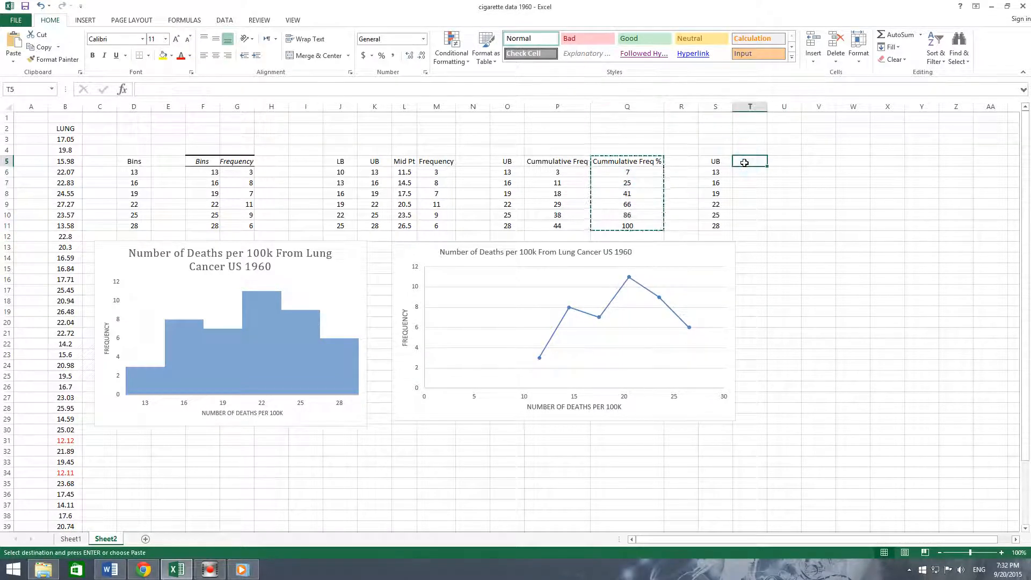
{"action": "right_click", "coordinate": [745, 163]}
{"action": "mouse_move", "coordinate": [775, 230]}
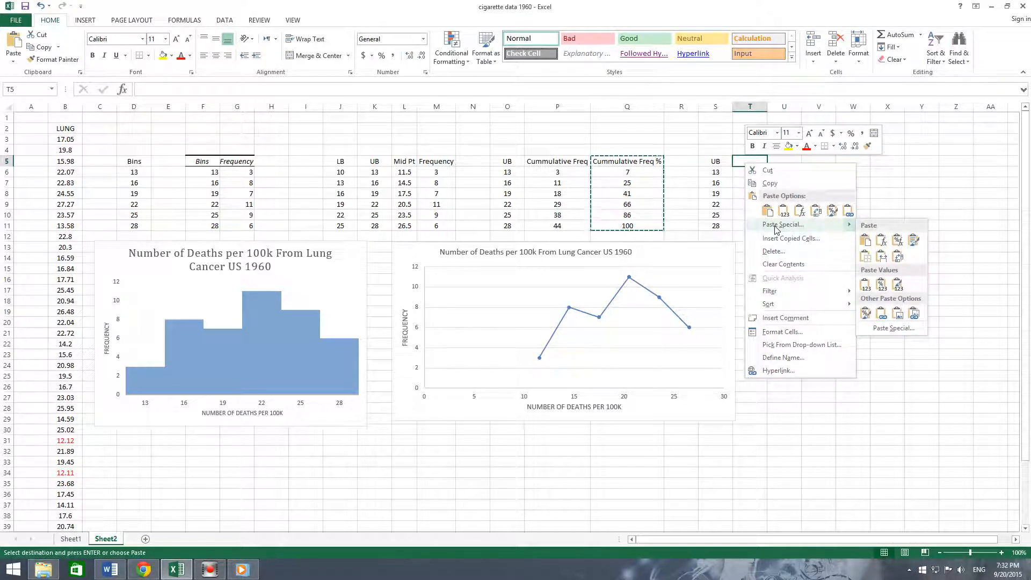
{"action": "left_click", "coordinate": [885, 328]}
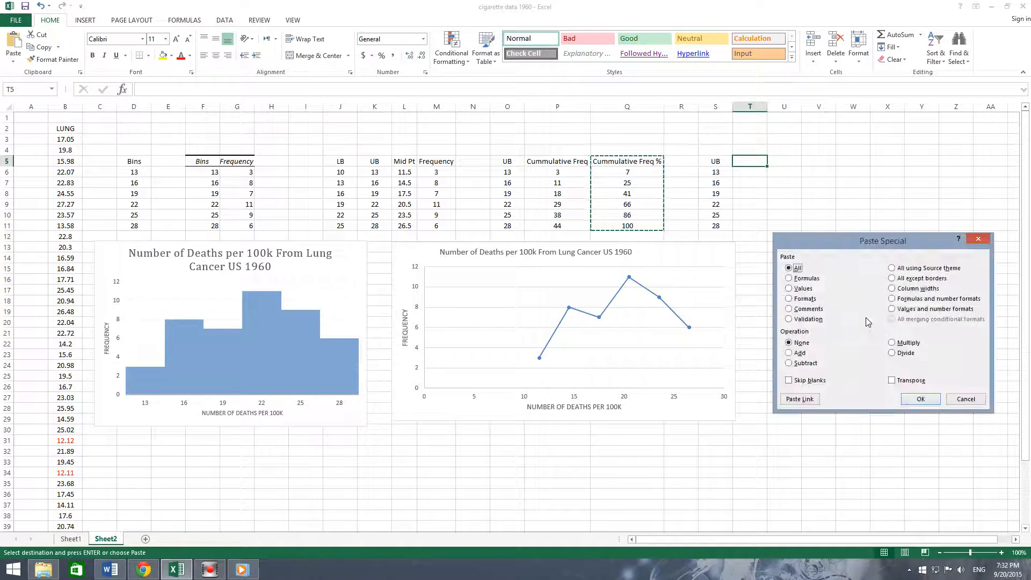
{"action": "left_click", "coordinate": [802, 290]}
{"action": "left_click", "coordinate": [921, 399]}
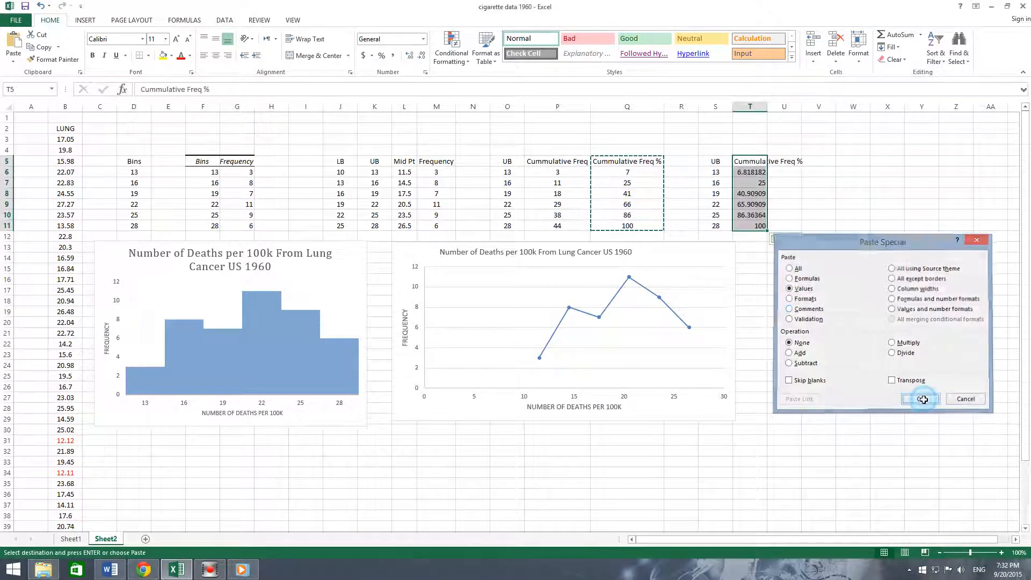
- Widen column T to fit its contents
{"action": "double_click", "coordinate": [768, 107]}
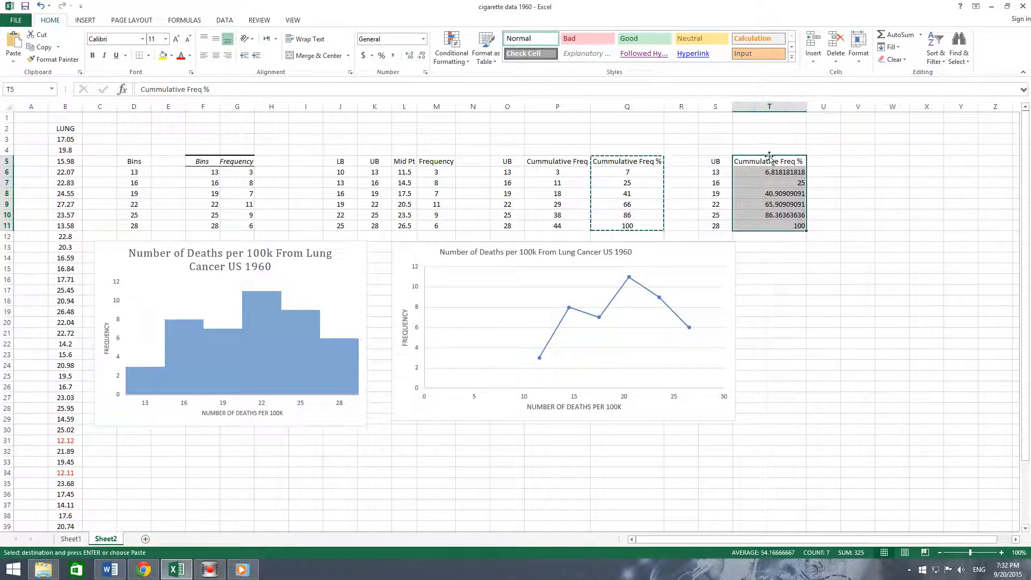
{"action": "left_click", "coordinate": [773, 177]}
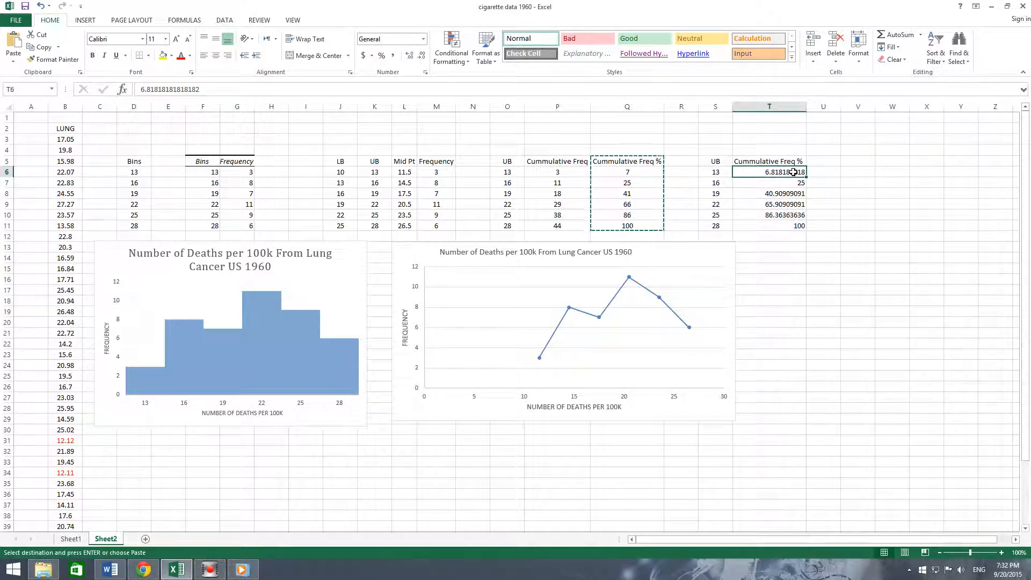
{"action": "left_click", "coordinate": [851, 199]}
- Format T6:T11 as Number with 0 decimal places
{"action": "left_click_drag", "start_coordinate": [778, 171], "coordinate": [793, 228]}
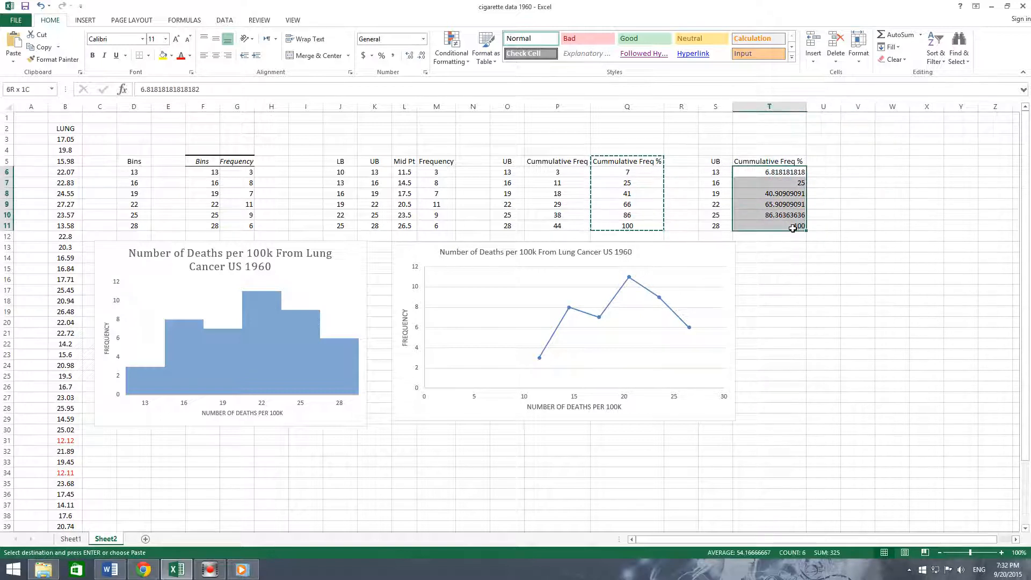
{"action": "right_click", "coordinate": [779, 198]}
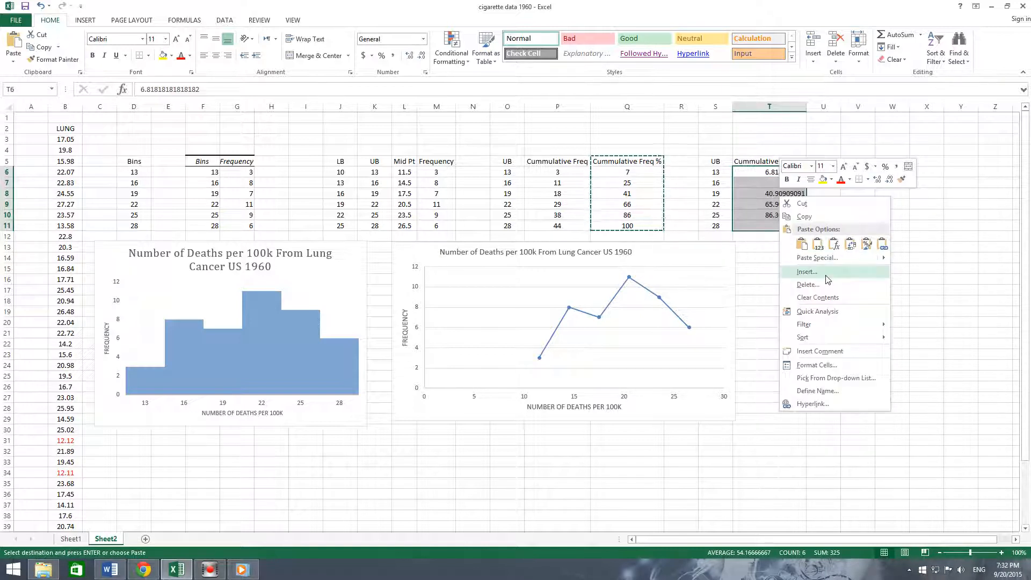
{"action": "left_click", "coordinate": [817, 366]}
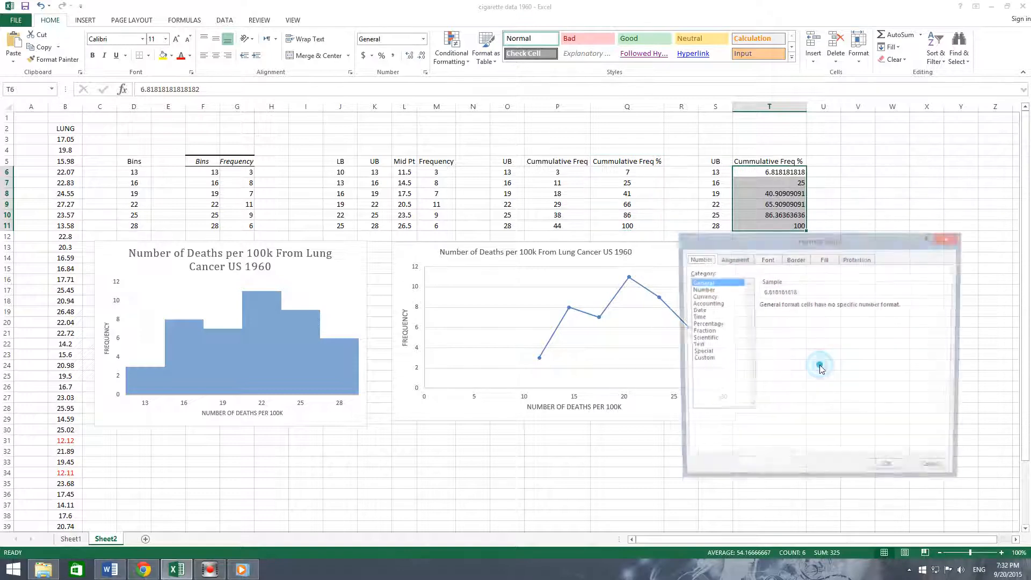
{"action": "left_click", "coordinate": [702, 290]}
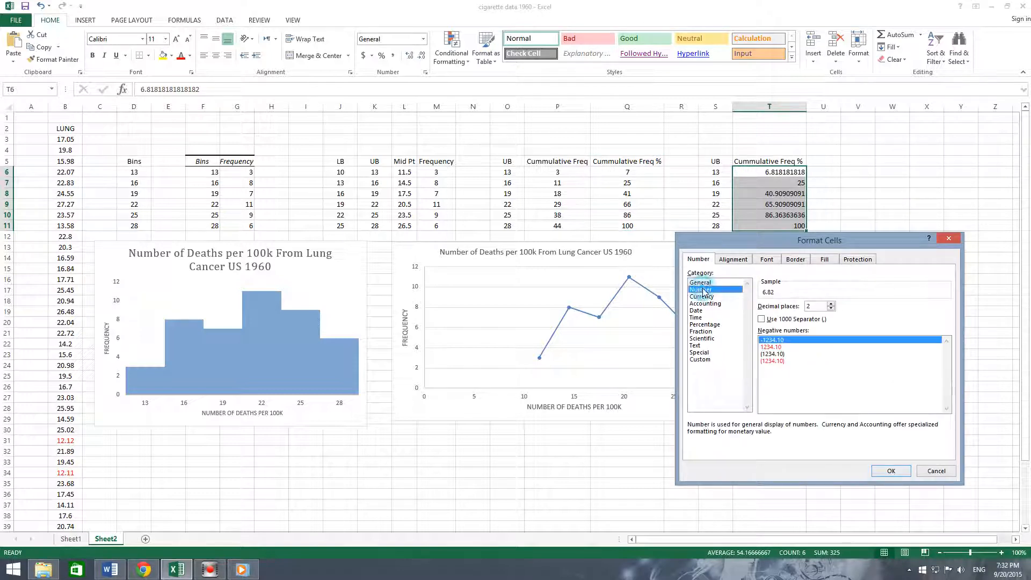
{"action": "left_click", "coordinate": [829, 303]}
{"action": "left_click", "coordinate": [829, 303]}
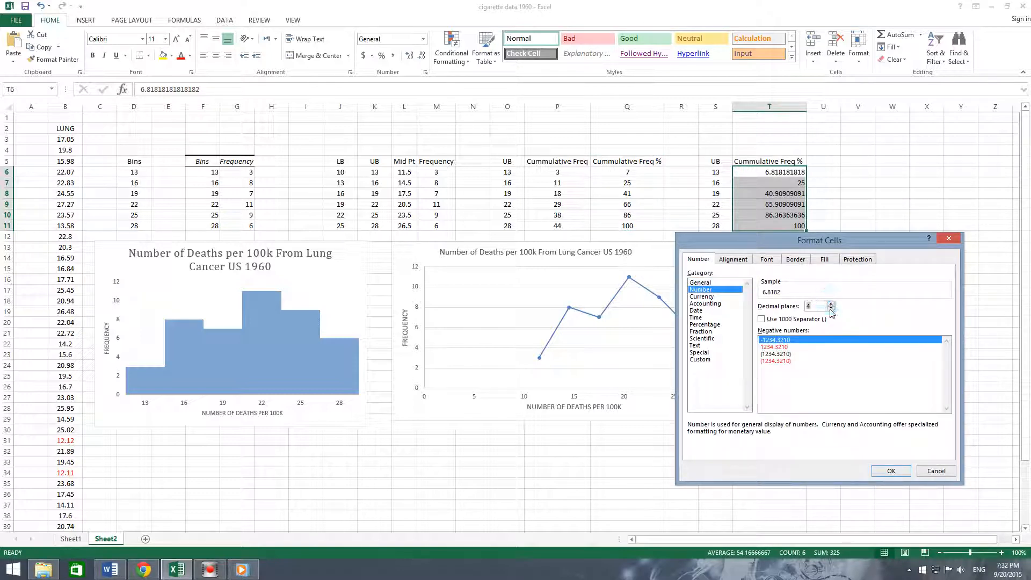
{"action": "left_click", "coordinate": [831, 310]}
{"action": "left_click", "coordinate": [830, 309]}
{"action": "left_click", "coordinate": [831, 309]}
{"action": "left_click", "coordinate": [830, 309]}
{"action": "left_click", "coordinate": [894, 474]}
{"action": "left_click", "coordinate": [846, 248]}
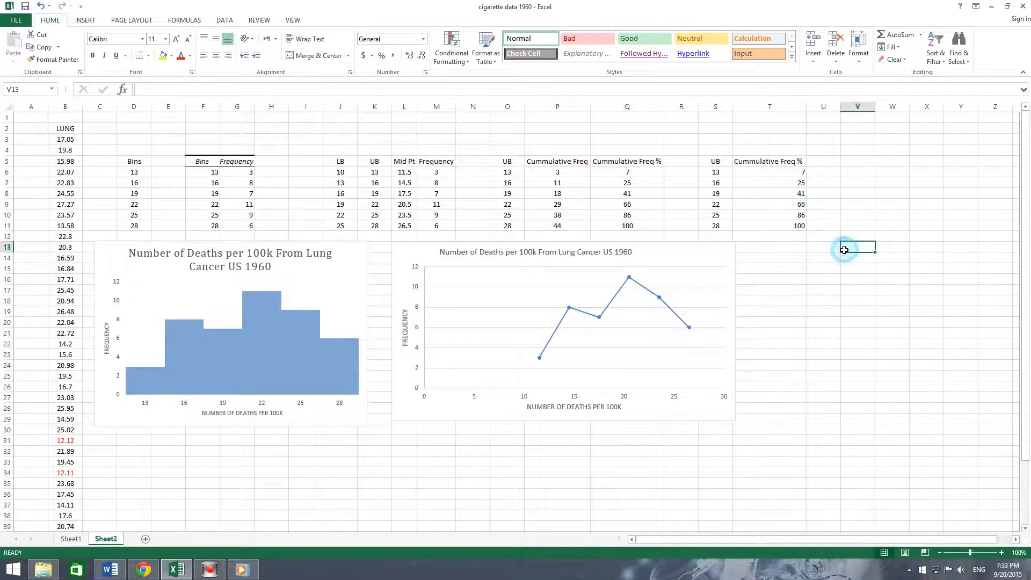
- Centre-align the whole of column T
{"action": "left_click", "coordinate": [776, 106]}
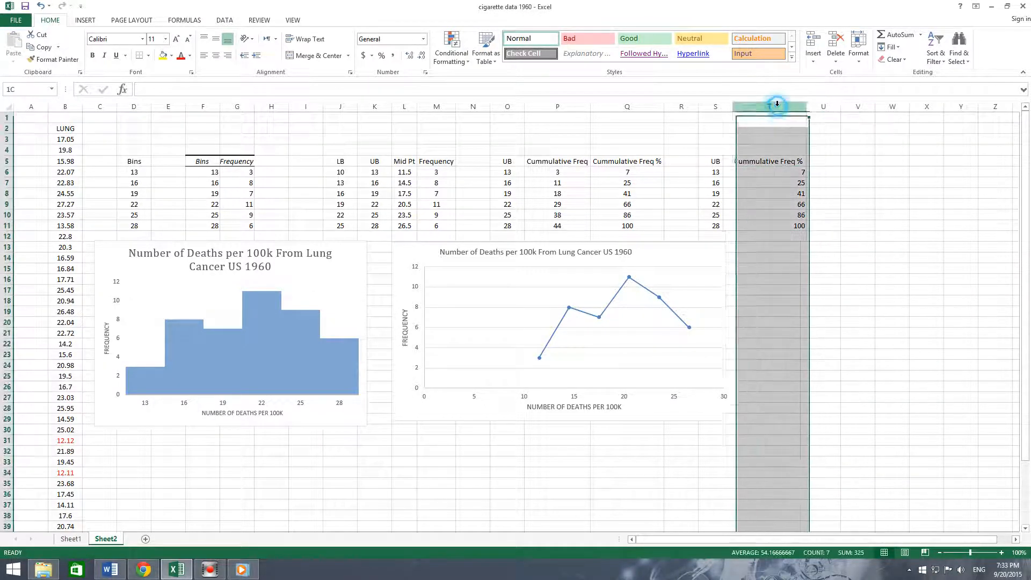
{"action": "left_click", "coordinate": [216, 56]}
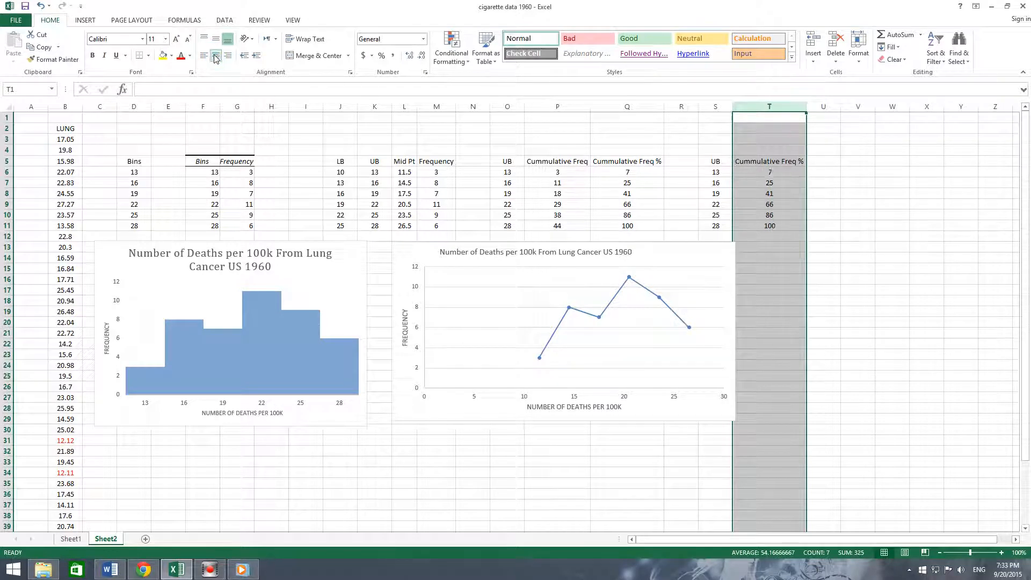
{"action": "left_click", "coordinate": [863, 331]}
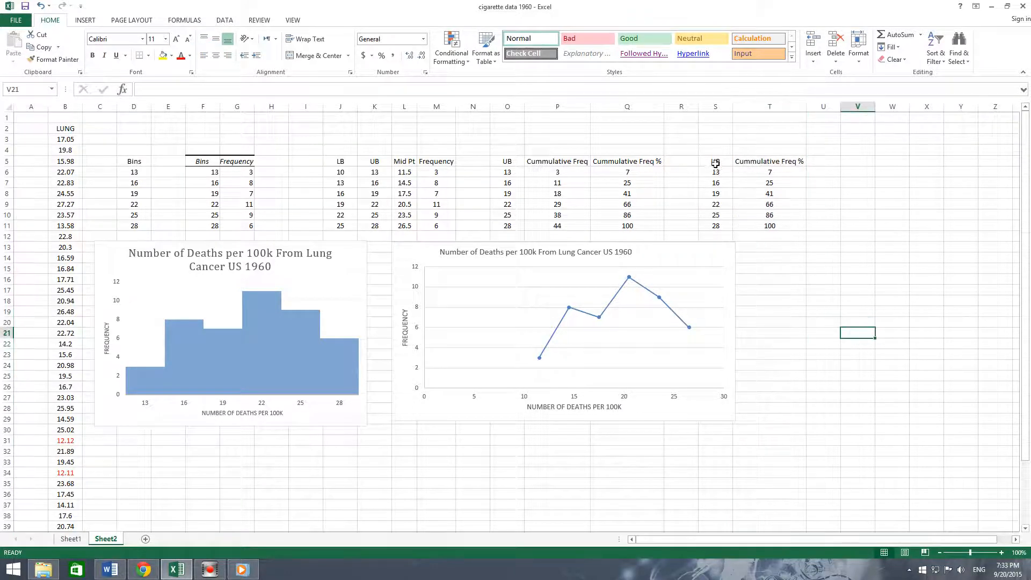
- Insert a scatter chart with straight lines and markers from the range S5:T11
{"action": "left_click_drag", "start_coordinate": [716, 161], "coordinate": [749, 225]}
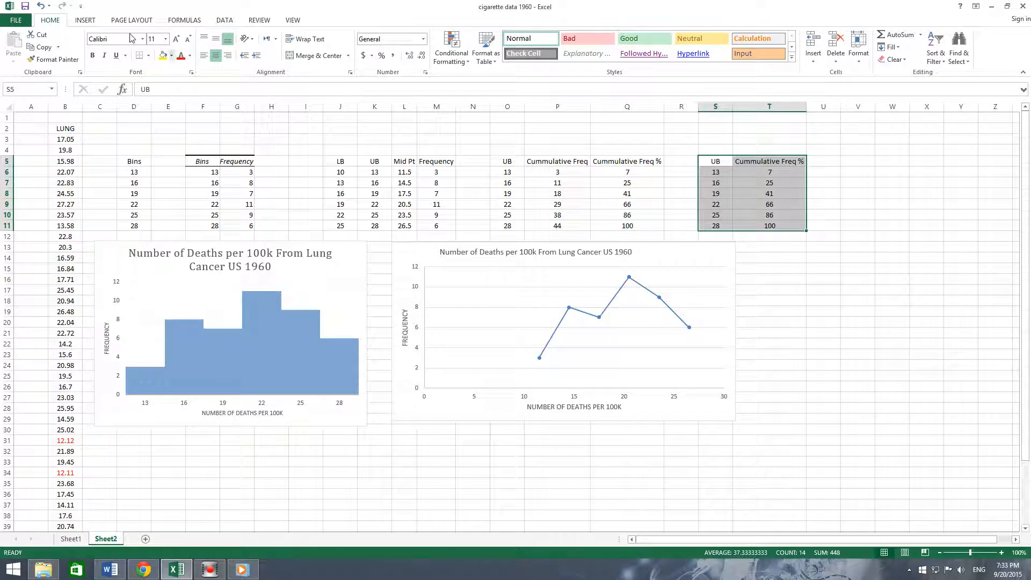
{"action": "left_click", "coordinate": [87, 21]}
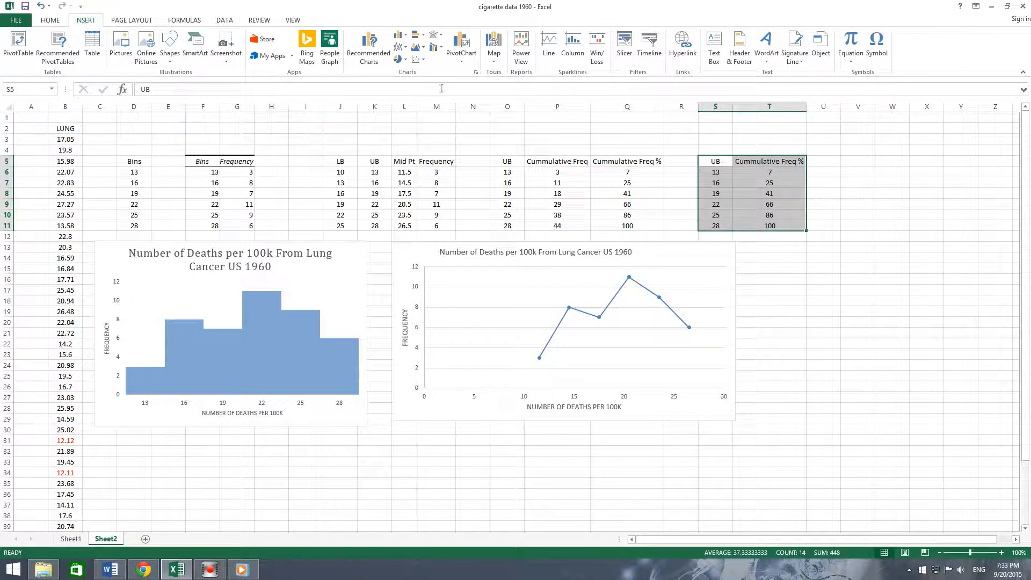
{"action": "left_click", "coordinate": [422, 60]}
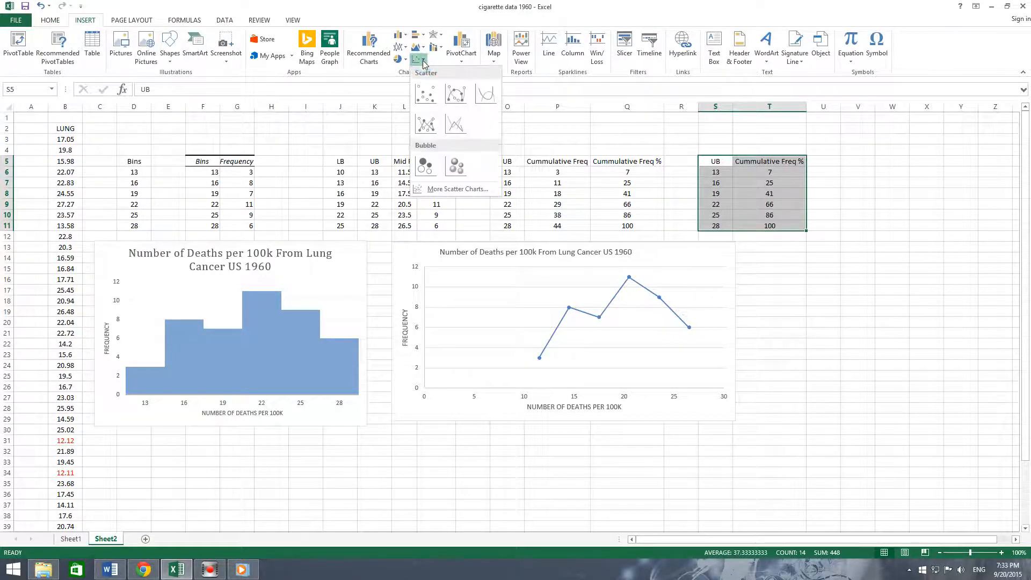
{"action": "left_click", "coordinate": [425, 124]}
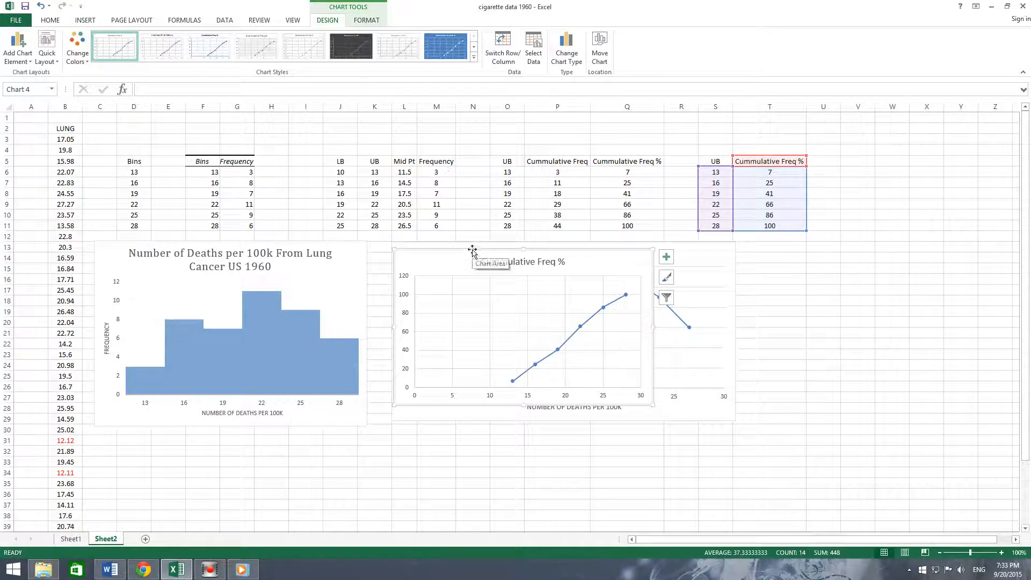
- Move the new chart beside the line chart and enlarge it
{"action": "left_click_drag", "start_coordinate": [472, 251], "coordinate": [816, 240]}
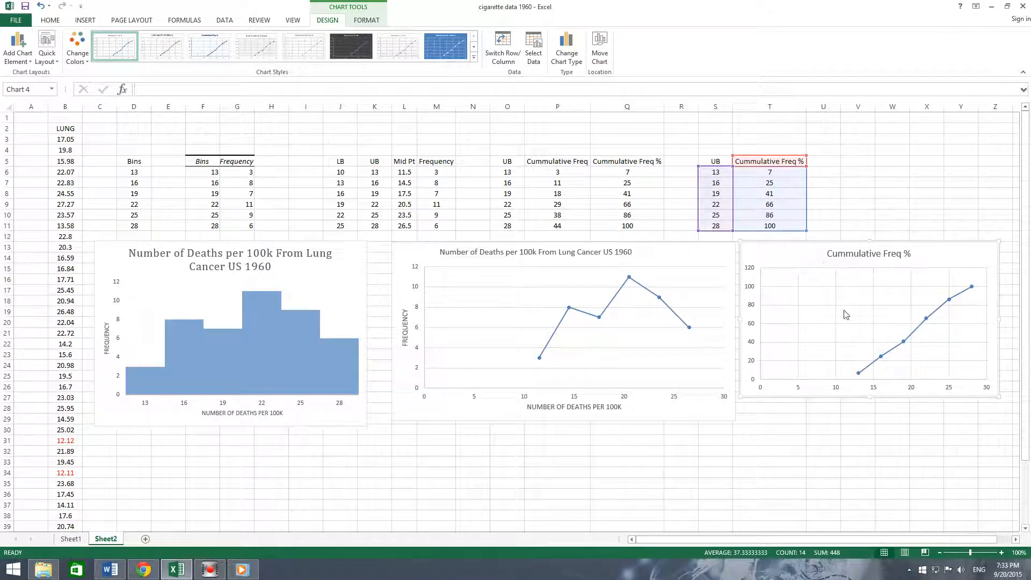
{"action": "left_click_drag", "start_coordinate": [776, 540], "coordinate": [981, 533]}
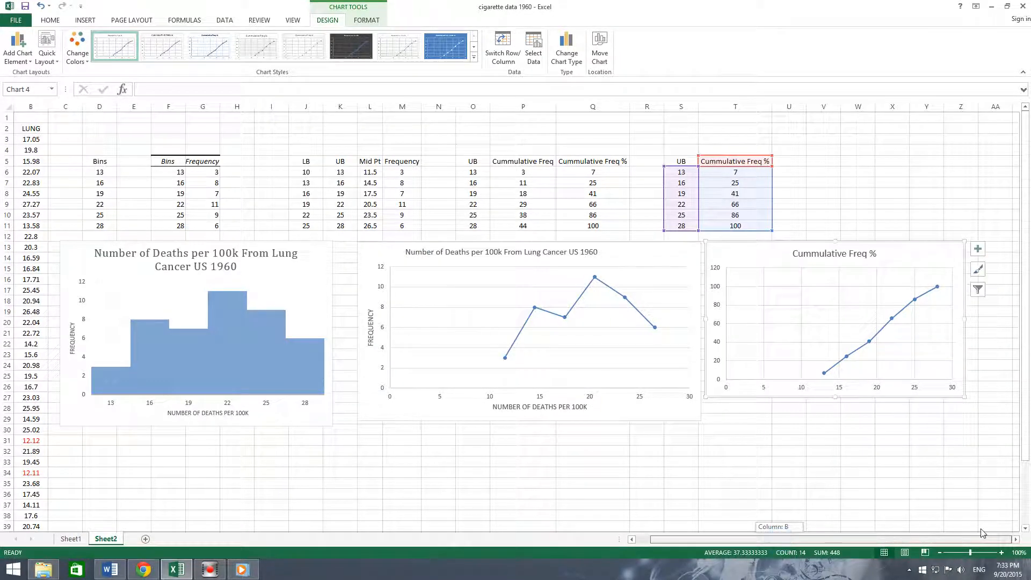
{"action": "left_click_drag", "start_coordinate": [964, 396], "coordinate": [1000, 423]}
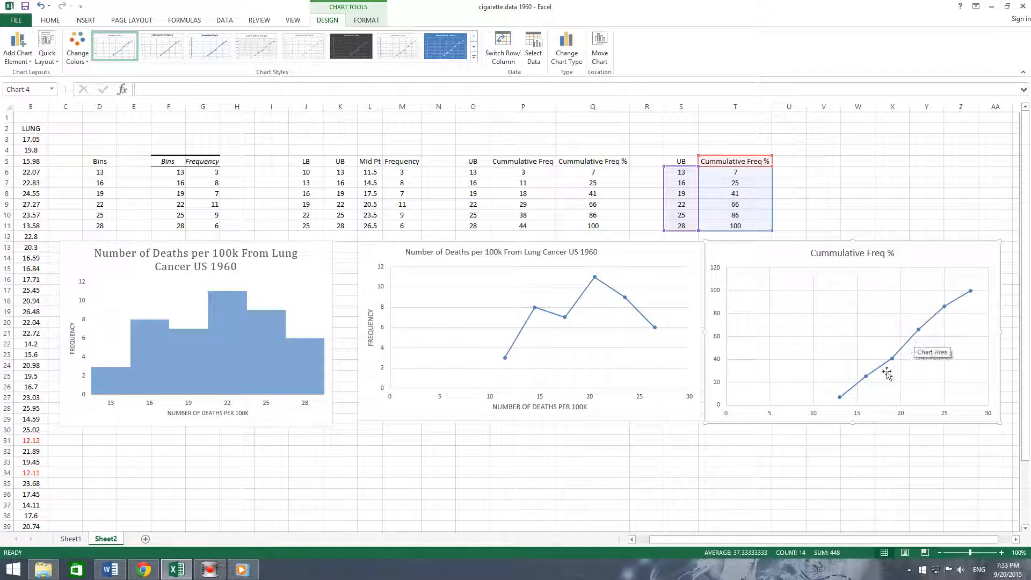
- Format the chart's vertical axis with a maximum of 100 and a major unit of 25
{"action": "right_click", "coordinate": [718, 318]}
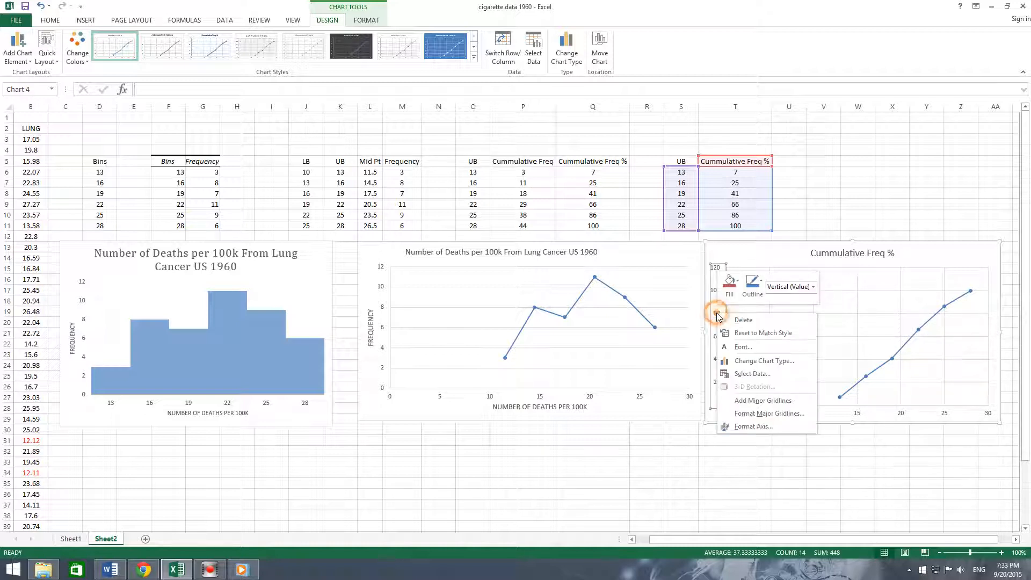
{"action": "left_click", "coordinate": [754, 426]}
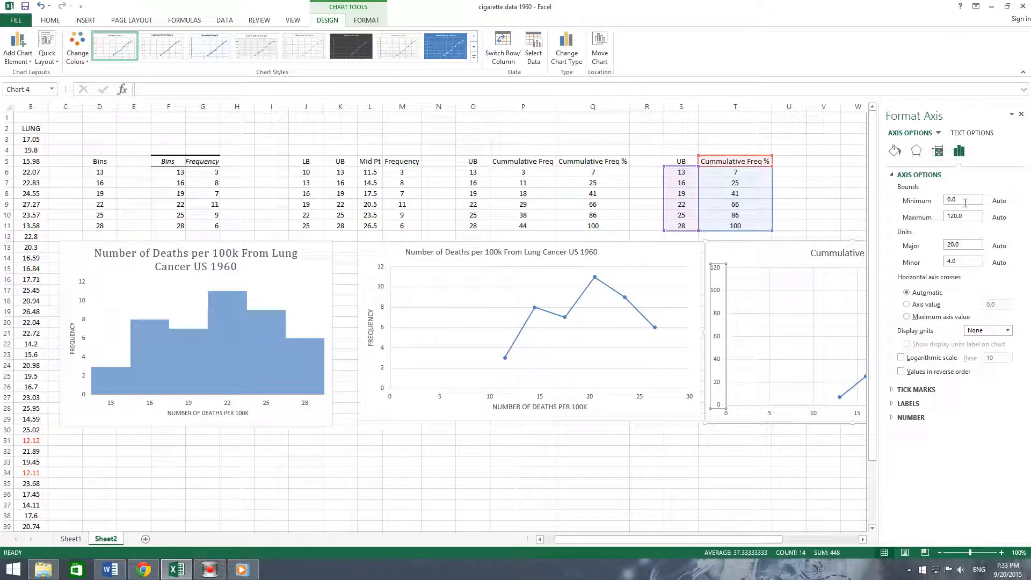
{"action": "double_click", "coordinate": [963, 217]}
{"action": "type", "text": "1"}
{"action": "double_click", "coordinate": [965, 244]}
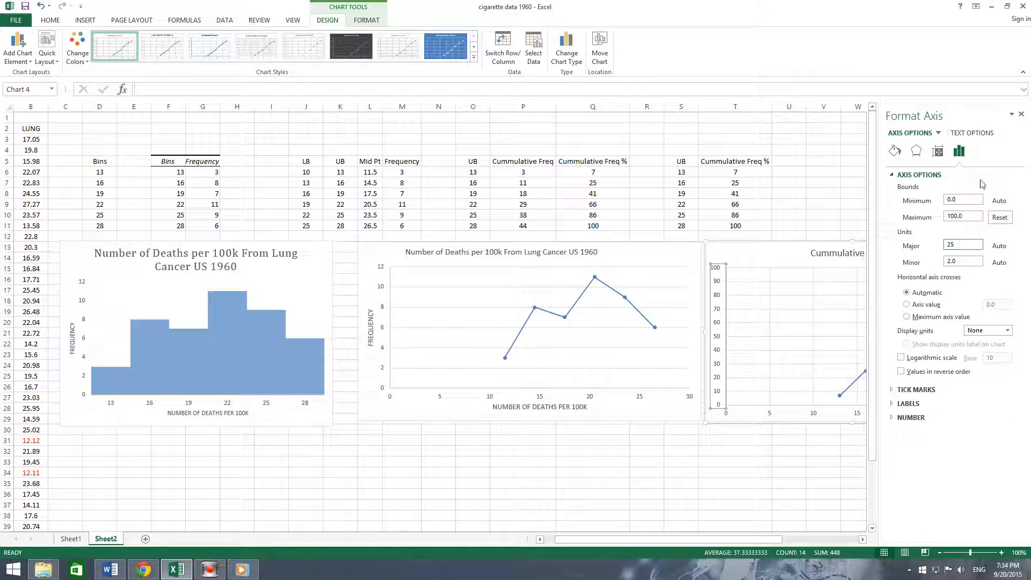
{"action": "left_click", "coordinate": [964, 260]}
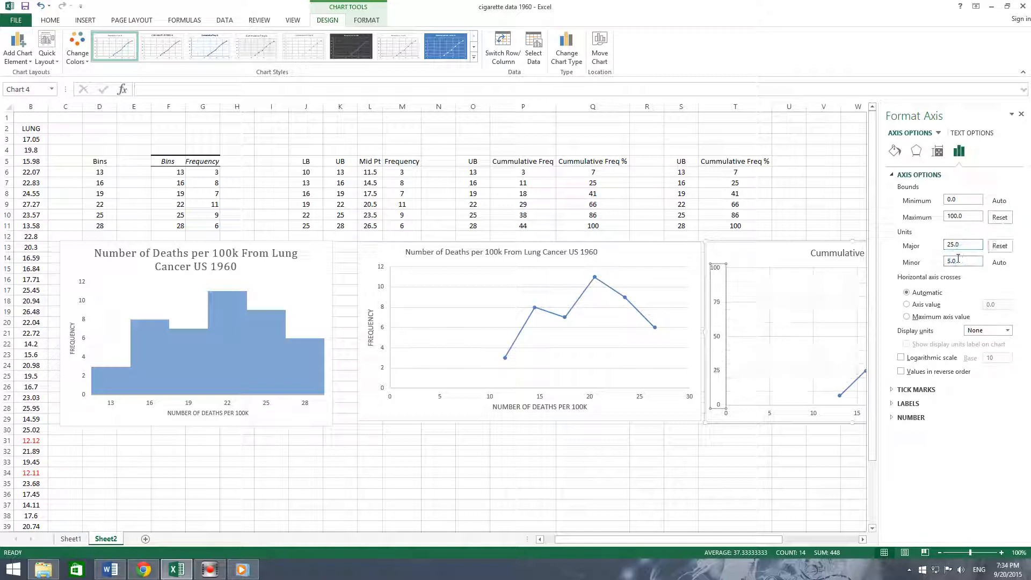
{"action": "left_click_drag", "start_coordinate": [957, 259], "coordinate": [921, 258]}
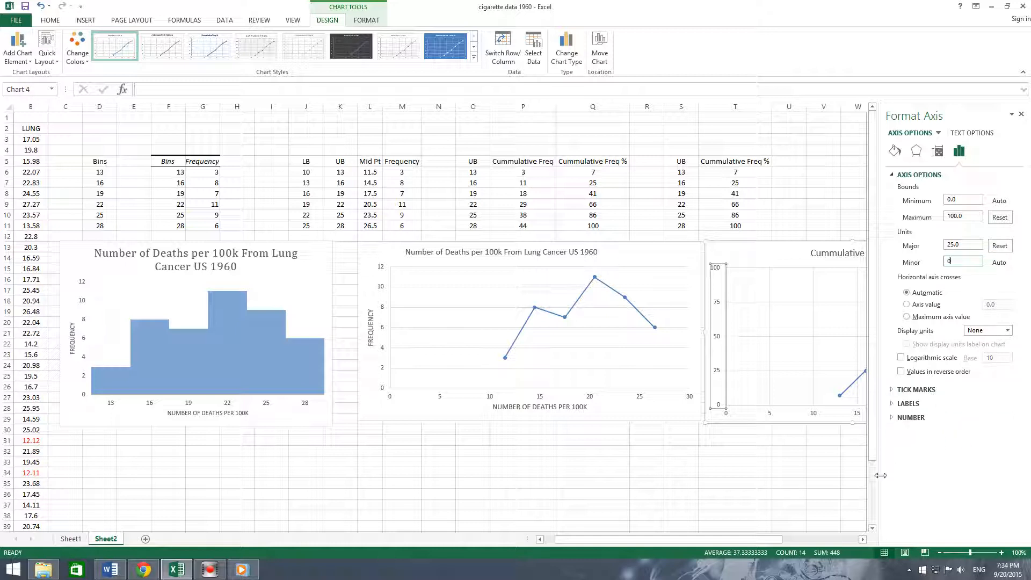
{"action": "type", "text": "0"}
{"action": "left_click", "coordinate": [1021, 116]}
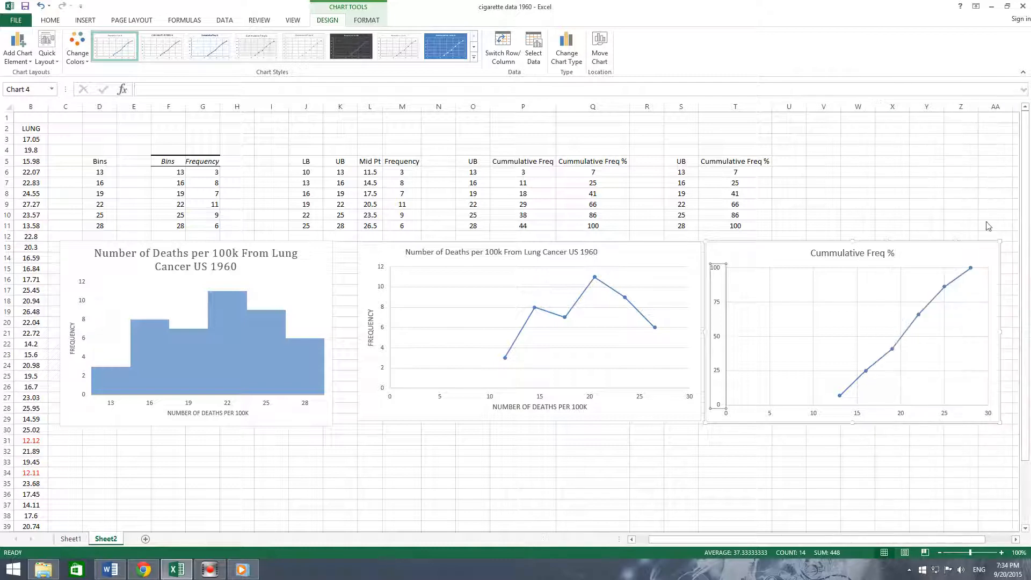
- Apply the first Quick Layout to the cumulative percentage chart to add axis titles and a legend
{"action": "left_click", "coordinate": [787, 468]}
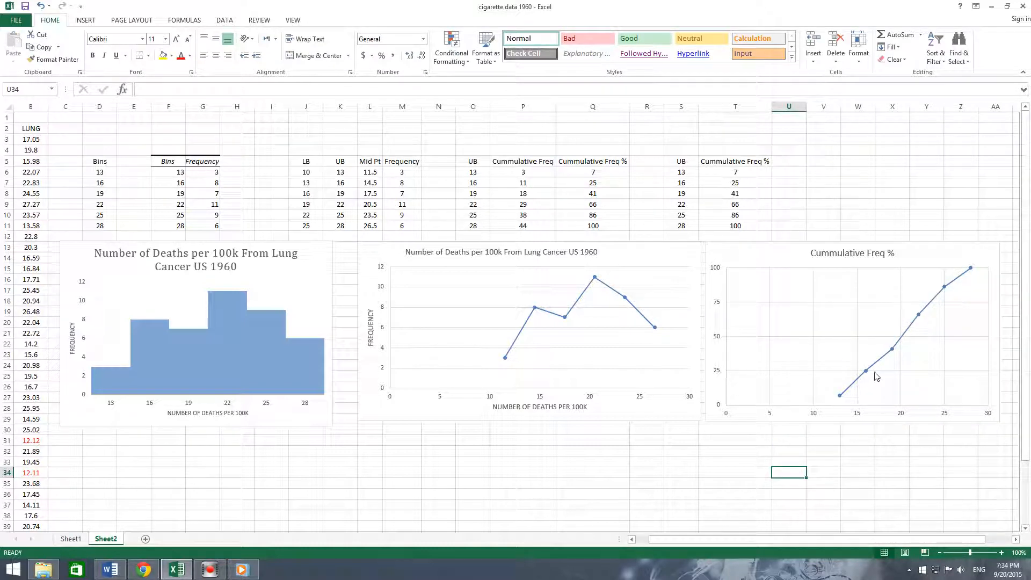
{"action": "mouse_move", "coordinate": [868, 376]}
{"action": "left_click", "coordinate": [827, 253]}
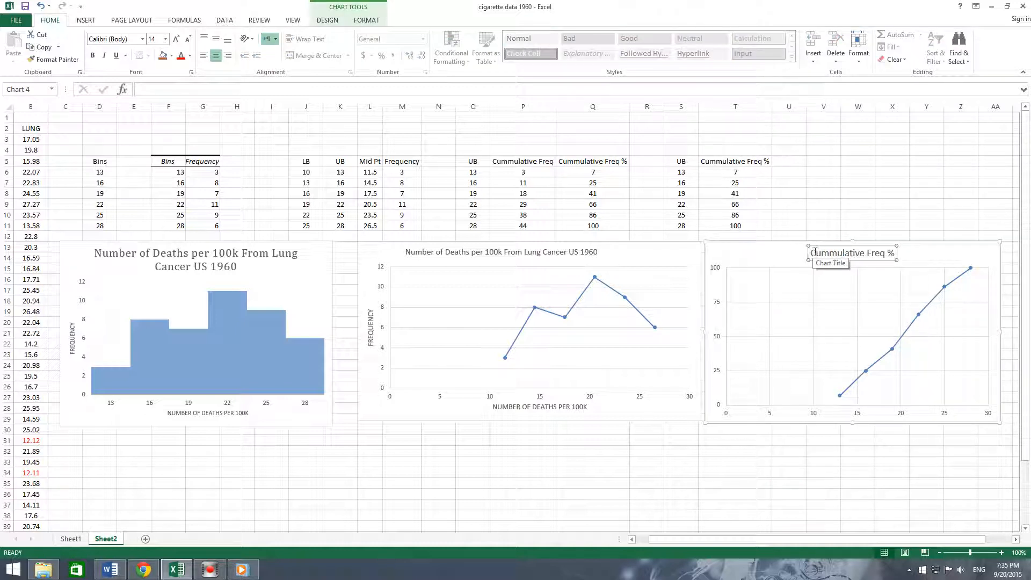
{"action": "left_click", "coordinate": [788, 243]}
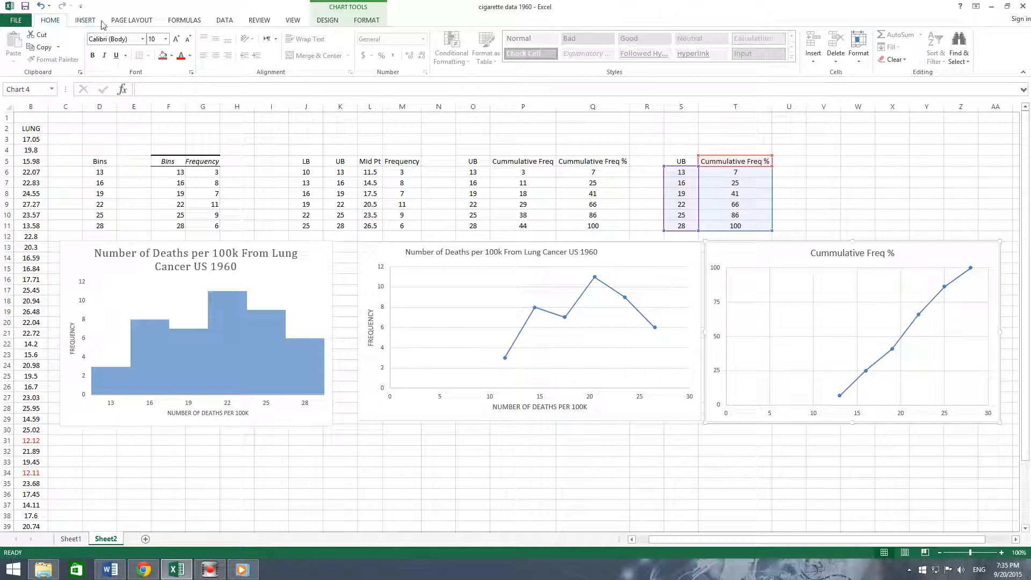
{"action": "left_click", "coordinate": [326, 20]}
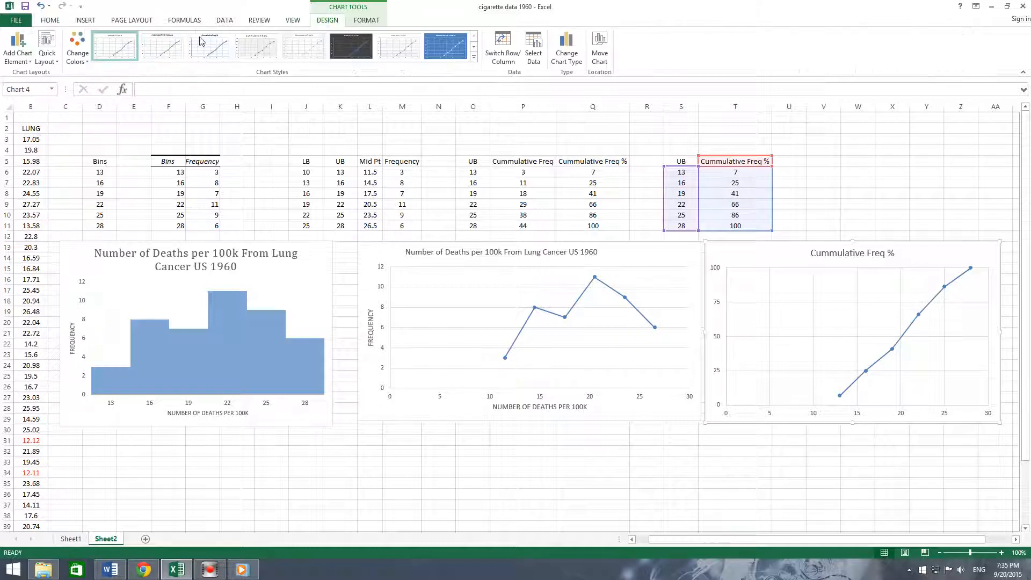
{"action": "left_click", "coordinate": [44, 64]}
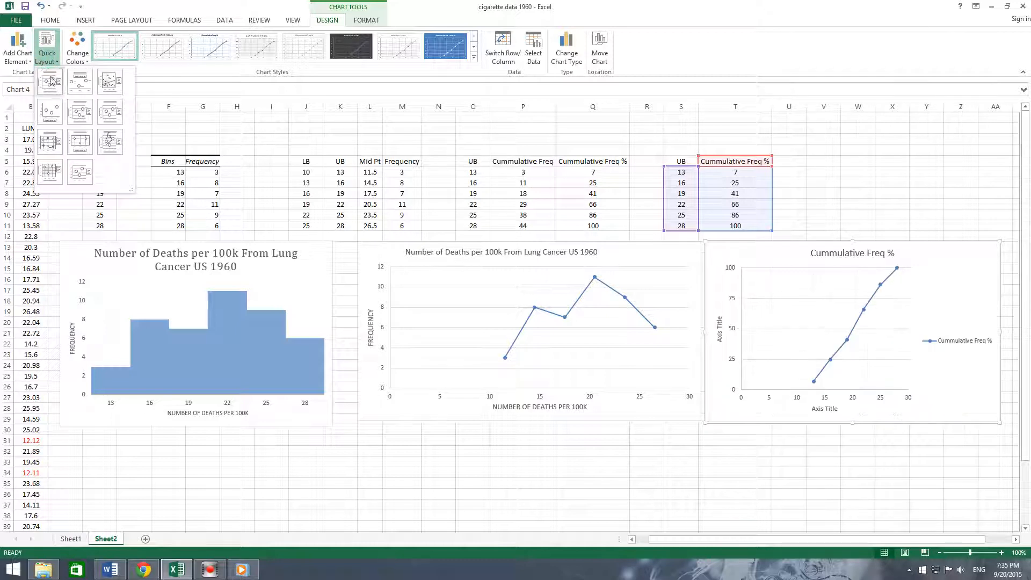
{"action": "left_click", "coordinate": [47, 84]}
{"action": "left_click", "coordinate": [941, 342]}
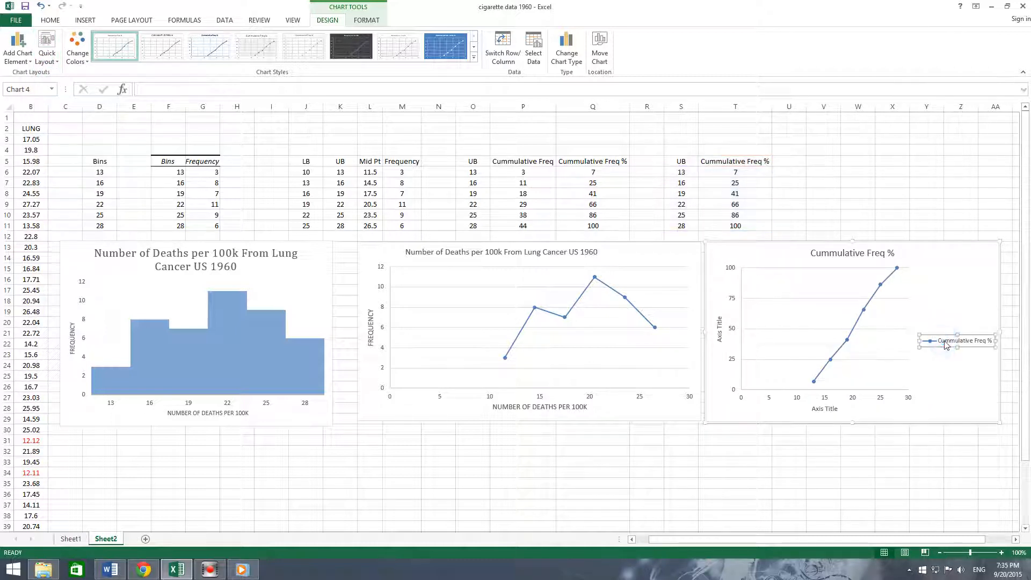
- Delete the cumulative chart's legend and copy the line chart's horizontal axis title text
{"action": "key", "text": "Delete"}
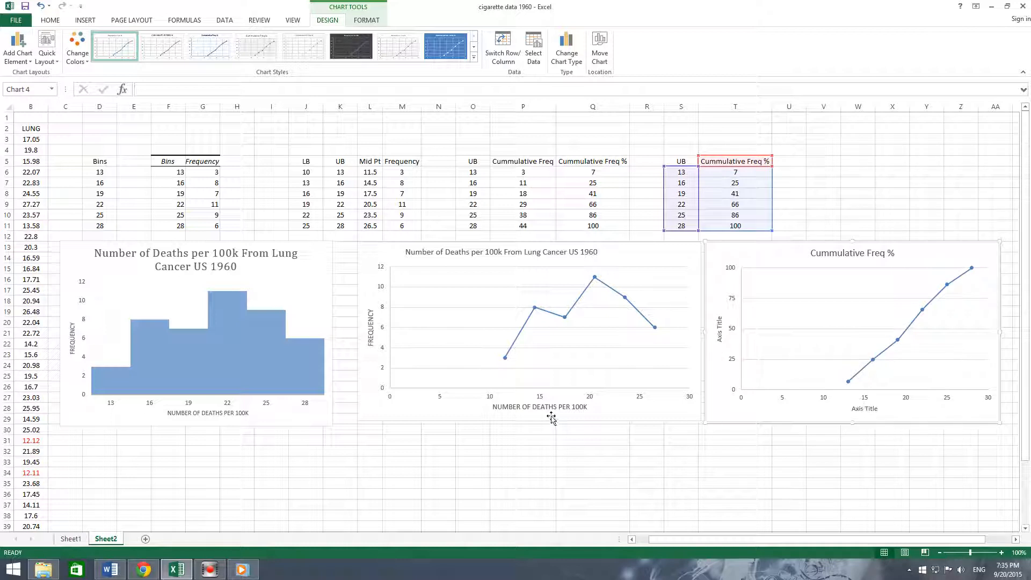
{"action": "left_click", "coordinate": [535, 408]}
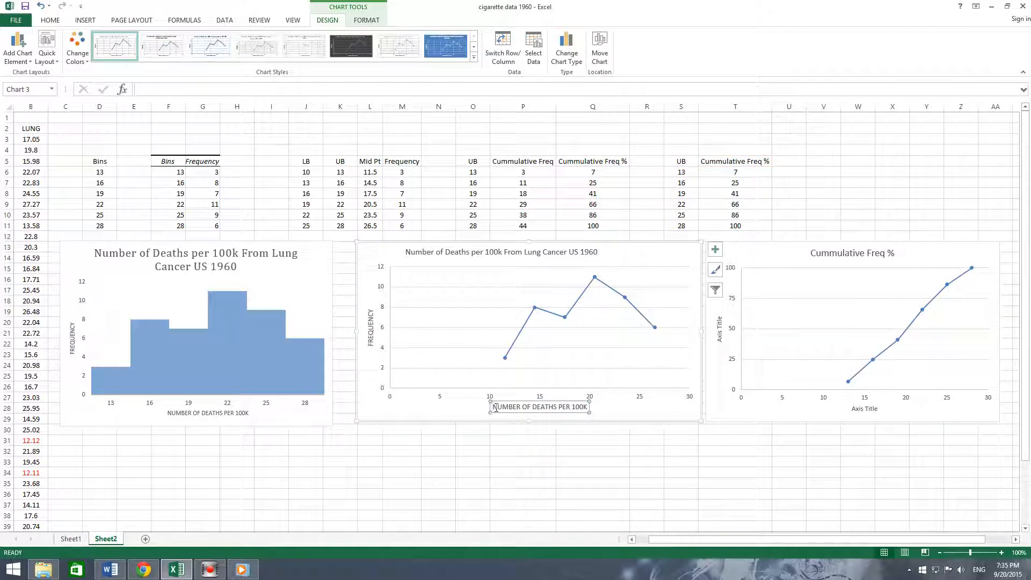
{"action": "left_click_drag", "start_coordinate": [494, 407], "coordinate": [585, 407]}
{"action": "key", "text": "ctrl+c"}
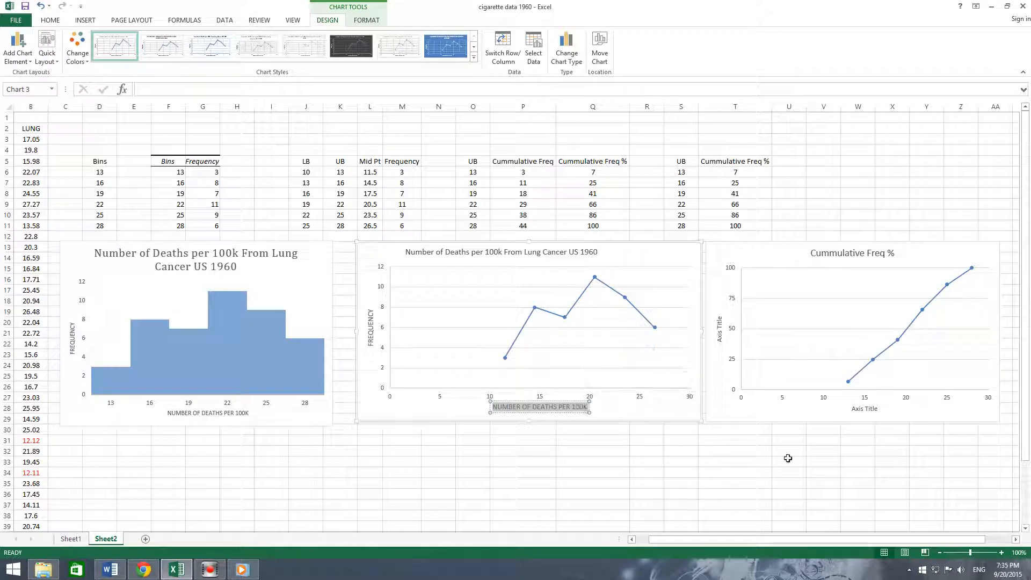
- Replace the cumulative chart's horizontal axis title with the pasted 'NUMBER OF DEATHS PER 100K' text at 10.5 pt
{"action": "left_click", "coordinate": [861, 409]}
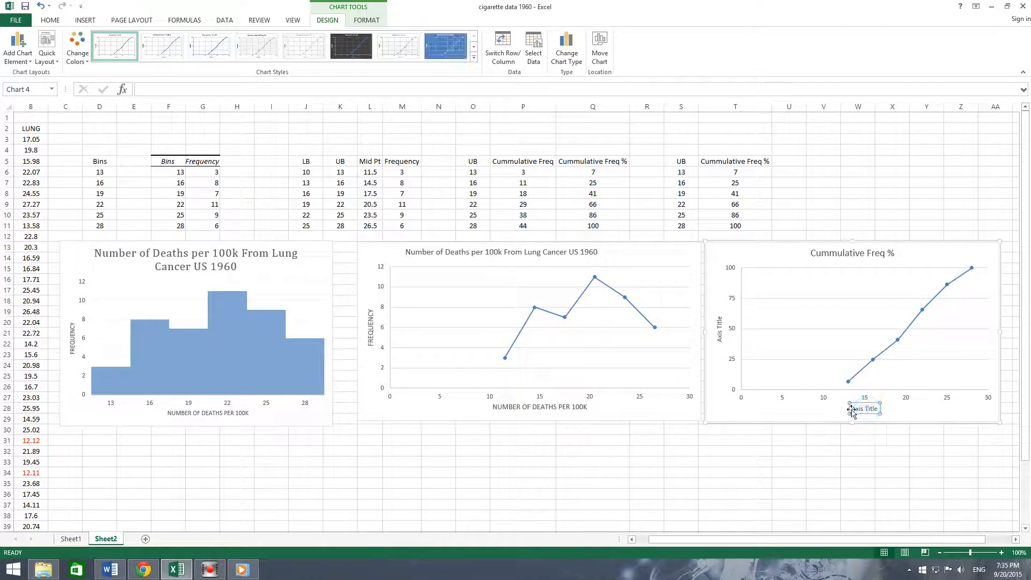
{"action": "left_click_drag", "start_coordinate": [852, 409], "coordinate": [876, 411]}
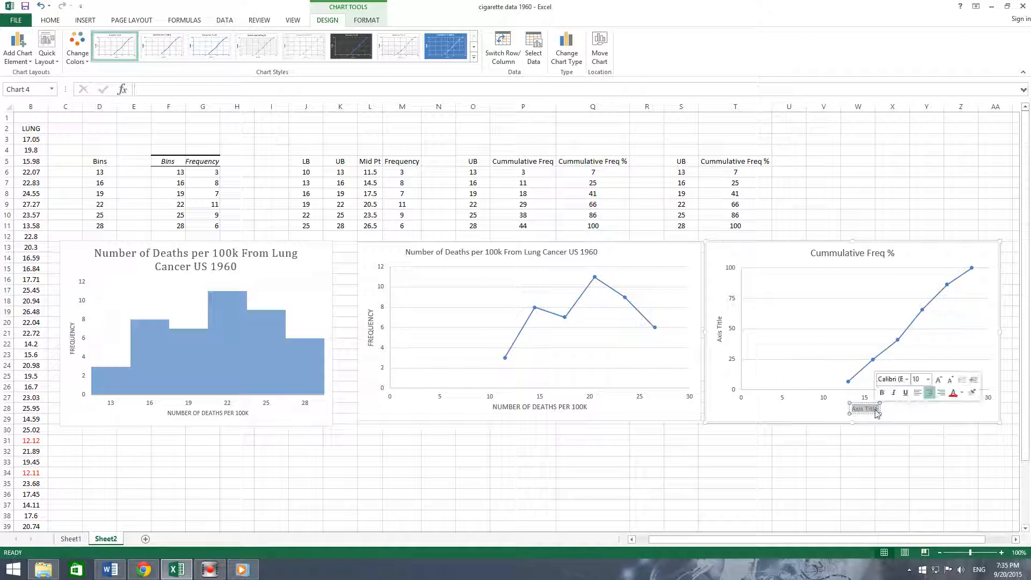
{"action": "key", "text": "ctrl+v"}
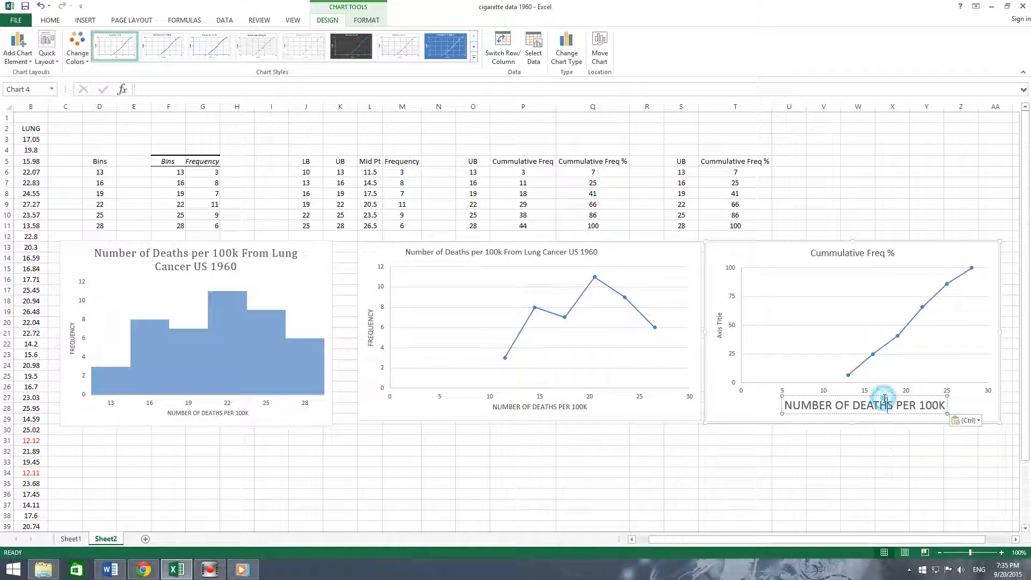
{"action": "left_click", "coordinate": [50, 20]}
{"action": "left_click", "coordinate": [166, 39]}
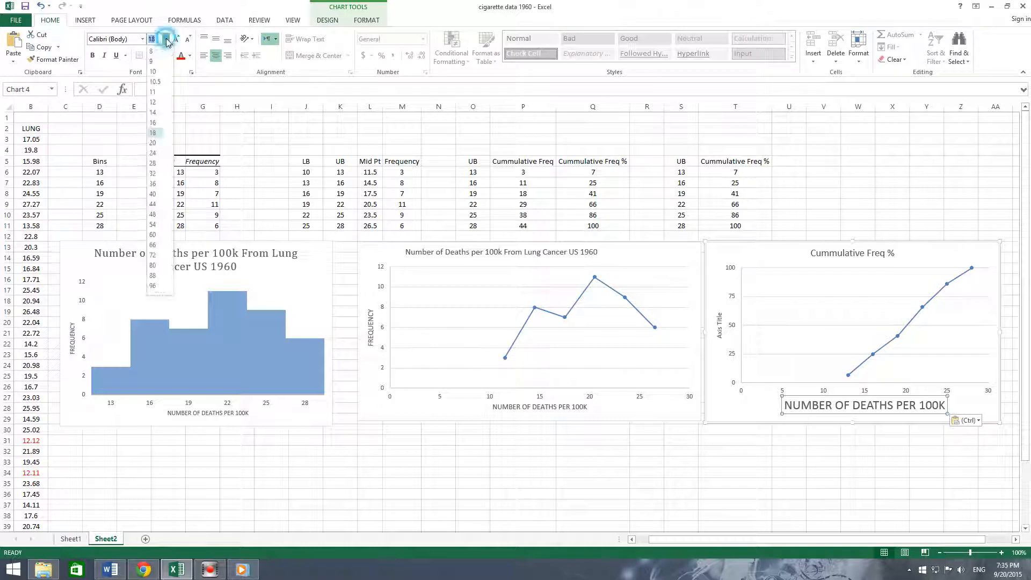
{"action": "left_click", "coordinate": [160, 81]}
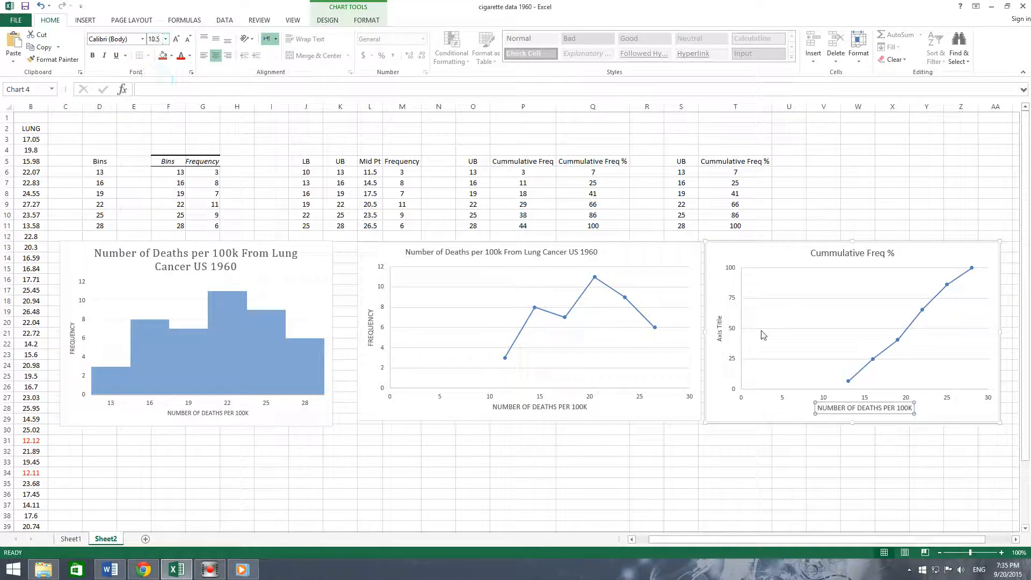
- Copy the line chart's title text 'Number of Deaths per 100k From Lung Cancer US 1960'
{"action": "left_click", "coordinate": [809, 299]}
{"action": "left_click", "coordinate": [410, 257]}
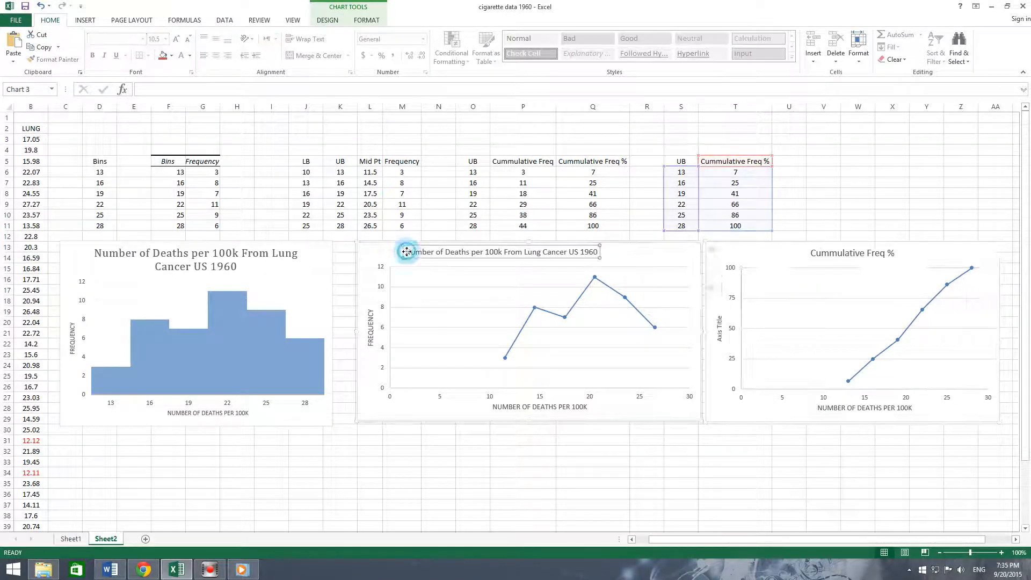
{"action": "left_click_drag", "start_coordinate": [405, 252], "coordinate": [596, 256]}
{"action": "key", "text": "ctrl+c"}
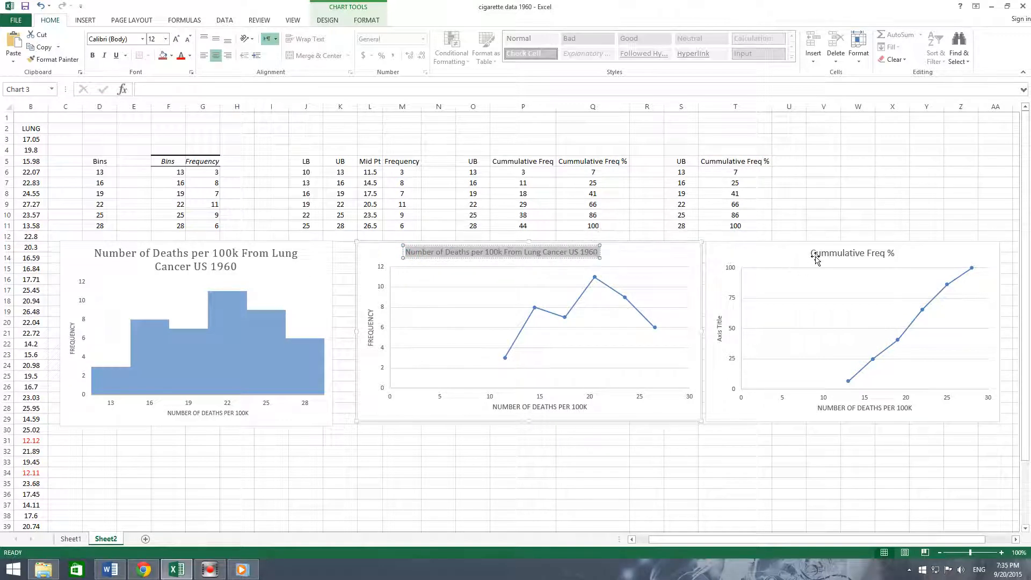
- Paste the copied title into the cumulative chart's title above 'Cummulative Freq %' and set it to 12 pt
{"action": "left_click", "coordinate": [812, 252]}
{"action": "left_click_drag", "start_coordinate": [810, 252], "coordinate": [812, 253]}
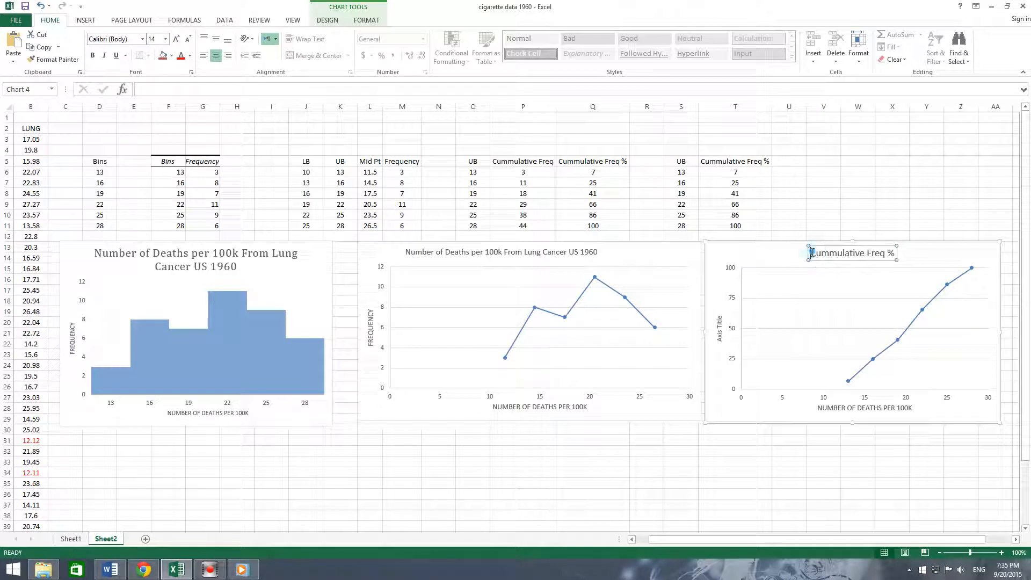
{"action": "key", "text": "ctrl+v"}
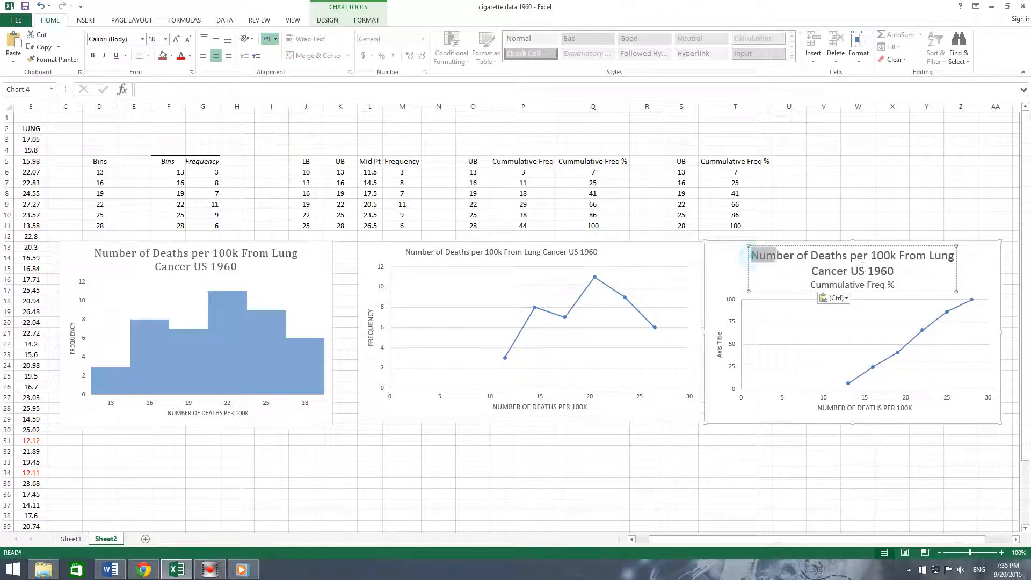
{"action": "left_click_drag", "start_coordinate": [751, 256], "coordinate": [899, 268]}
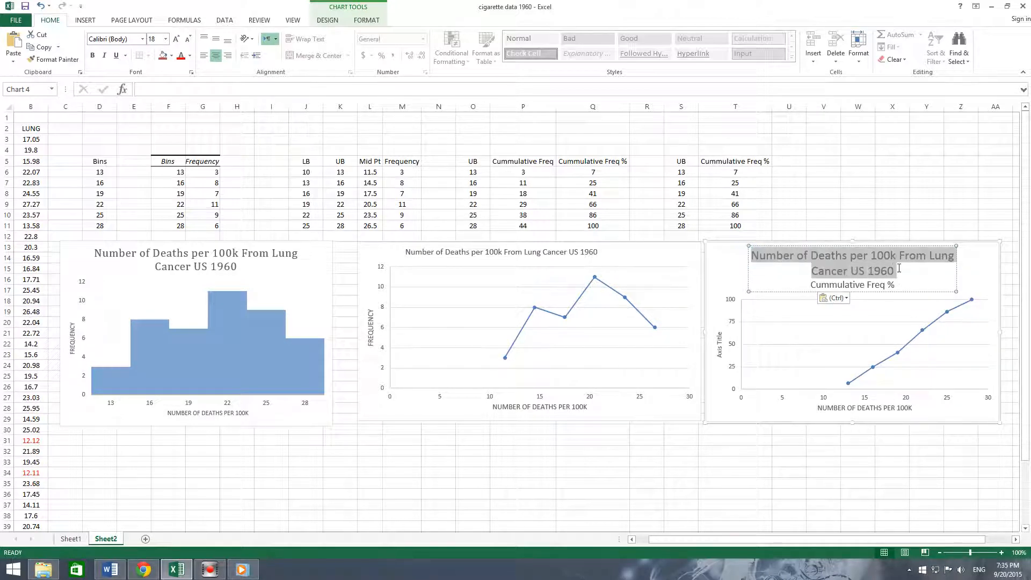
{"action": "left_click", "coordinate": [167, 39]}
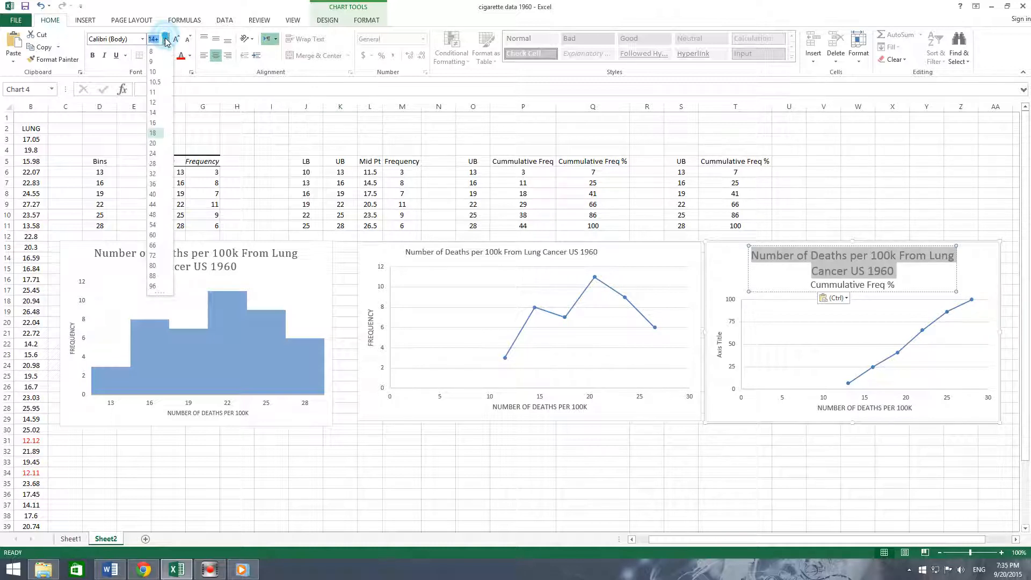
{"action": "left_click", "coordinate": [156, 102]}
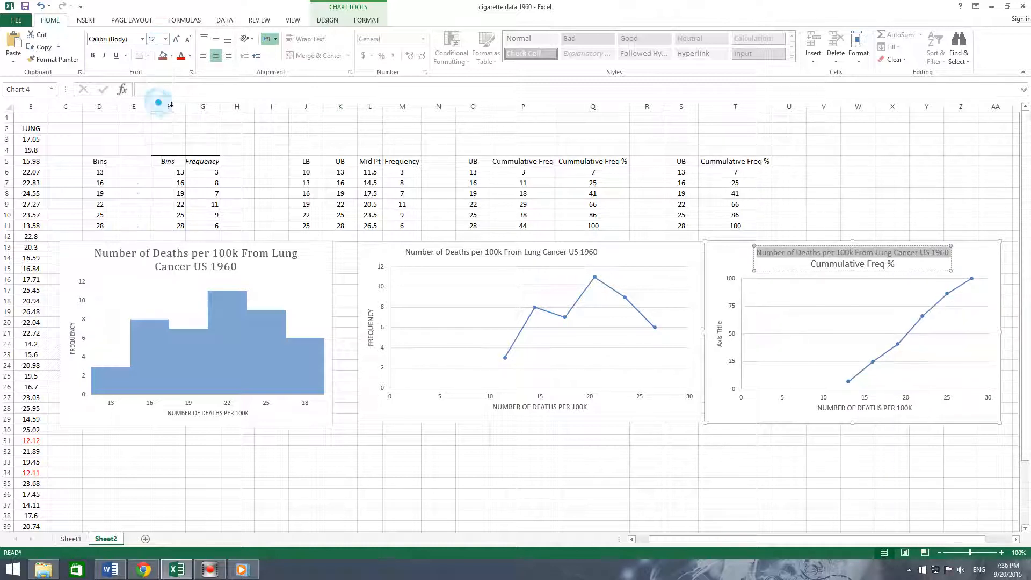
{"action": "left_click", "coordinate": [773, 255]}
{"action": "left_click", "coordinate": [913, 262]}
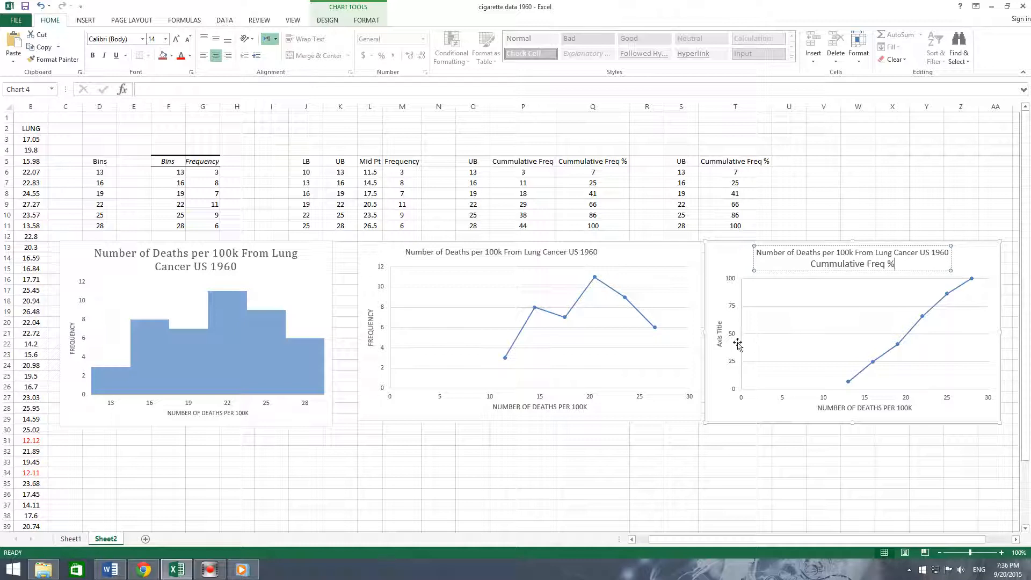
- Copy 'Cummulative Freq %' from the chart title into the vertical axis title and set it to 12 pt
{"action": "left_click", "coordinate": [720, 332]}
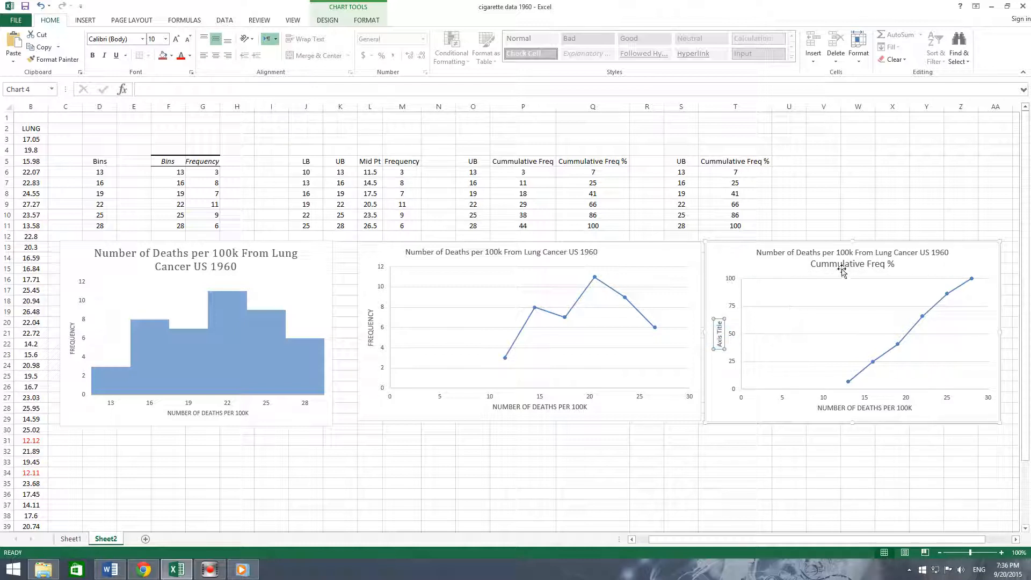
{"action": "left_click", "coordinate": [812, 265]}
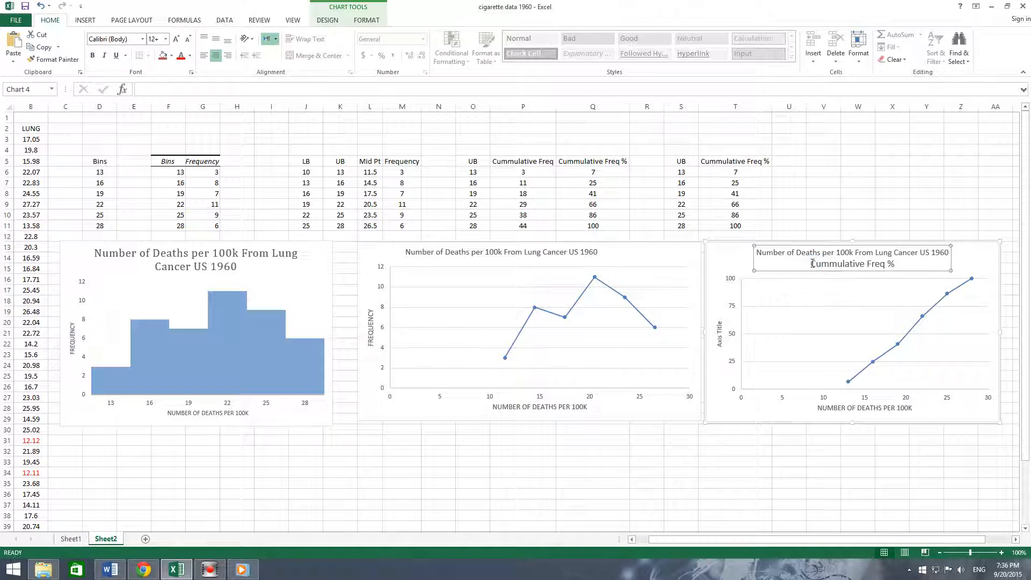
{"action": "left_click_drag", "start_coordinate": [811, 264], "coordinate": [897, 264]}
{"action": "key", "text": "ctrl+c"}
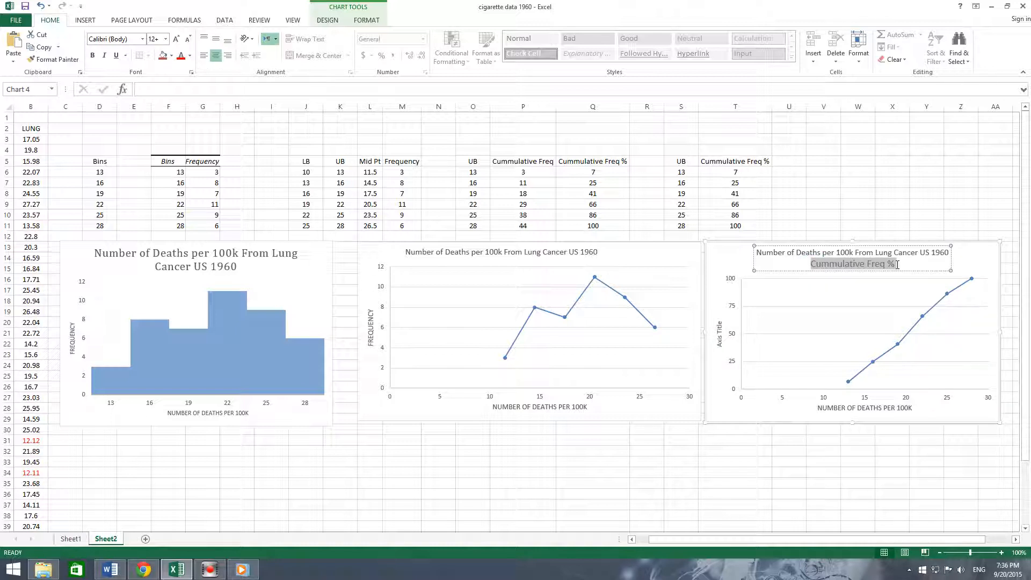
{"action": "left_click", "coordinate": [723, 345]}
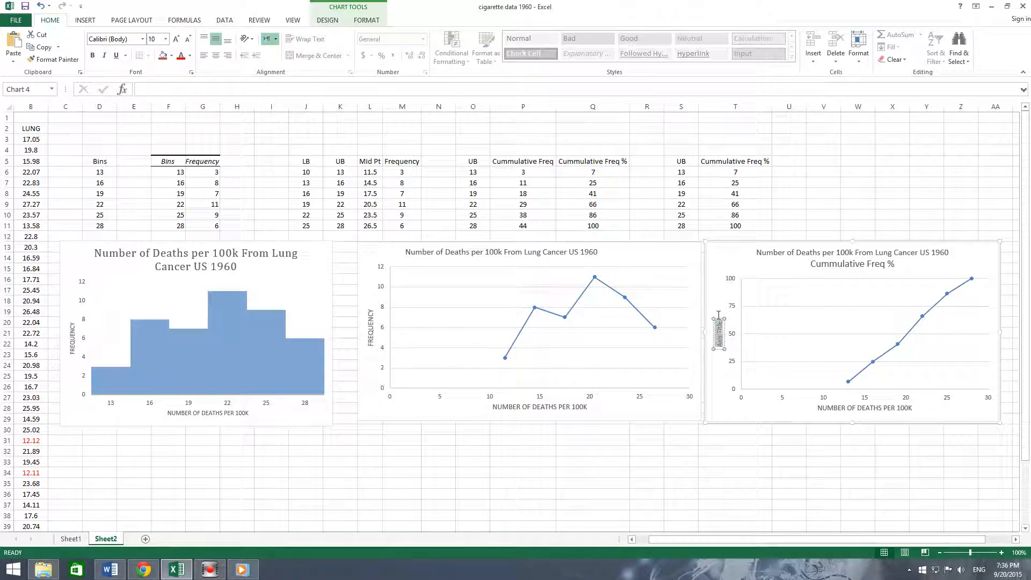
{"action": "key", "text": "ctrl+v"}
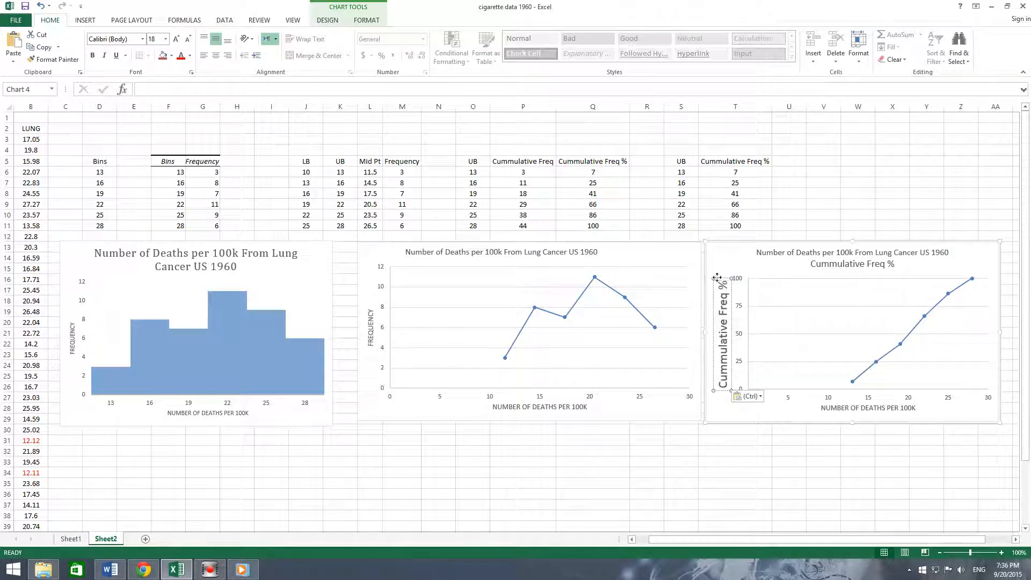
{"action": "left_click", "coordinate": [165, 39]}
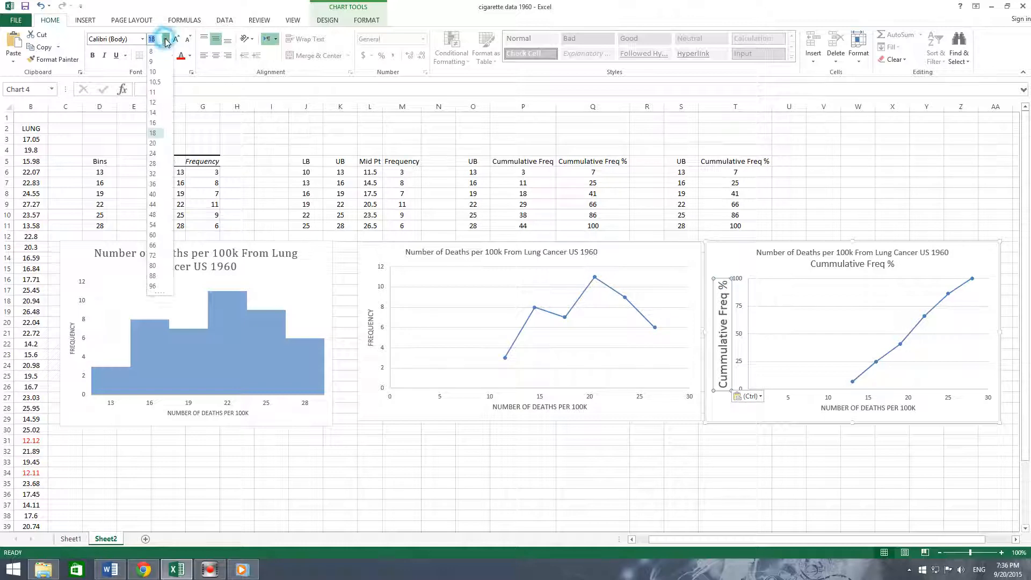
{"action": "left_click", "coordinate": [160, 103]}
- Edit the chart title to read 'Number of Deaths per 100k From Lung Cancer US 1960 by State' on one line
{"action": "left_click", "coordinate": [874, 259]}
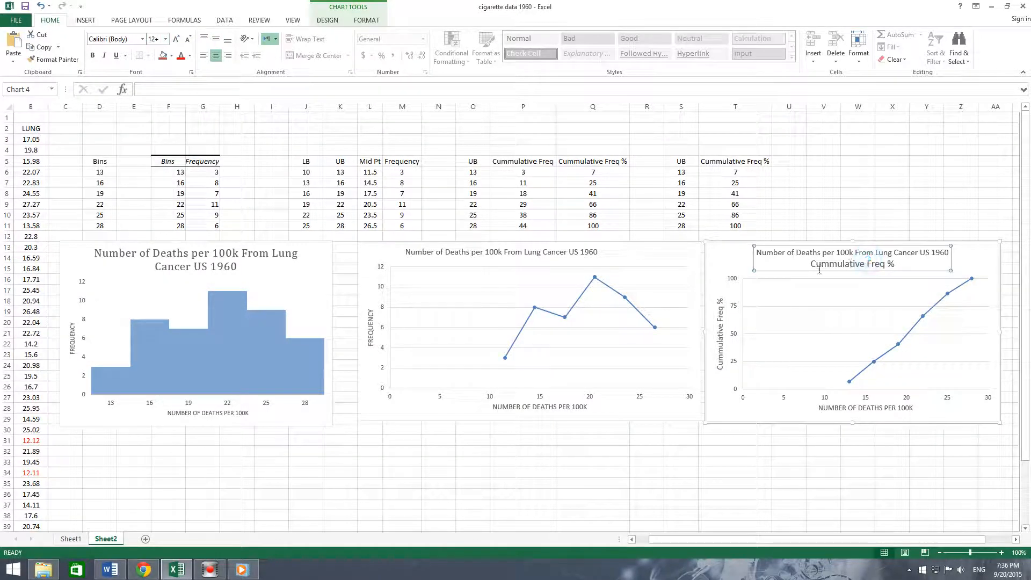
{"action": "left_click_drag", "start_coordinate": [812, 264], "coordinate": [896, 254]}
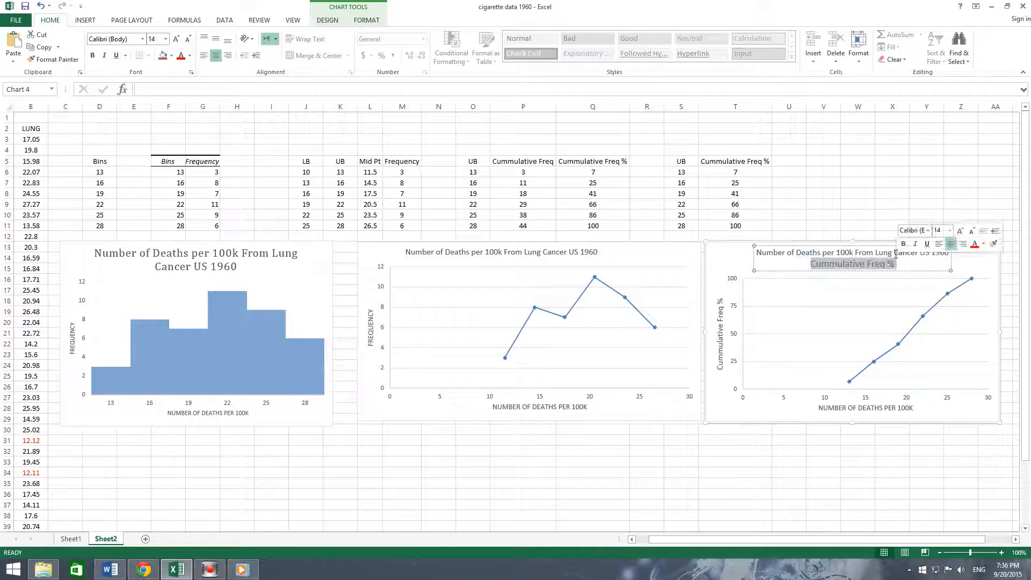
{"action": "key", "text": "BackSpace"}
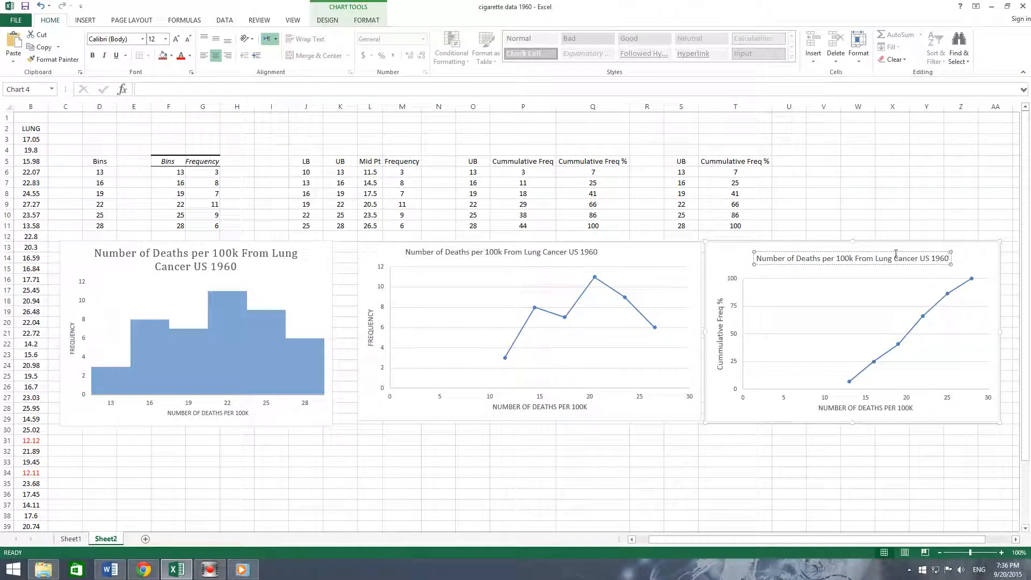
{"action": "type", "text": "b"}
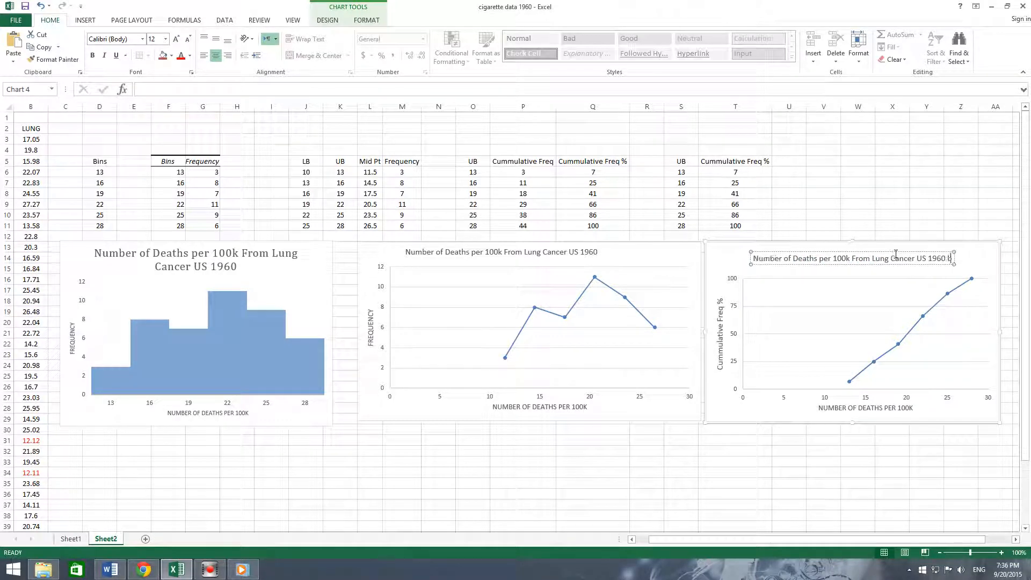
{"action": "type", "text": "u State"}
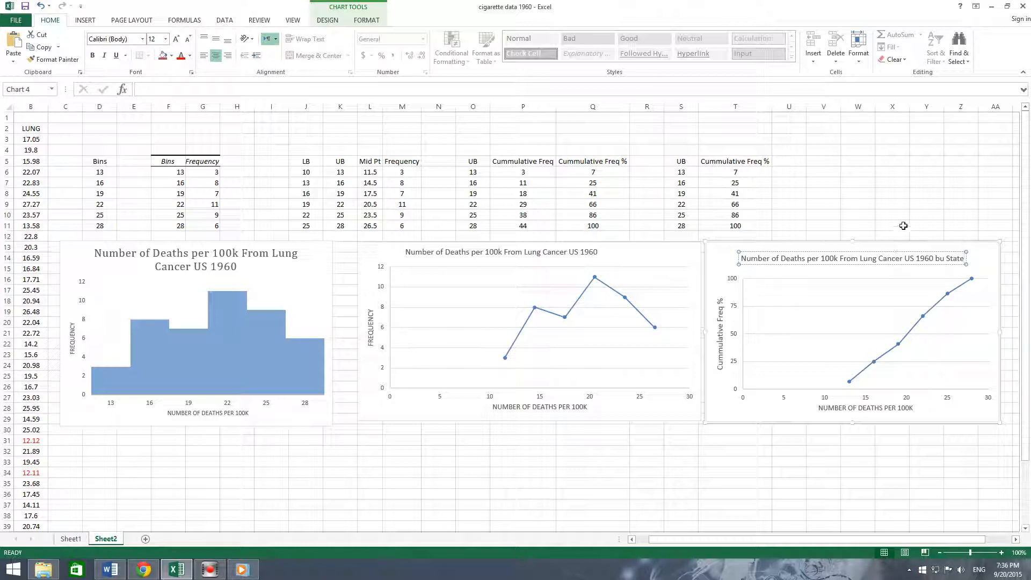
{"action": "left_click", "coordinate": [948, 259]}
{"action": "key", "text": "BackSpace"}
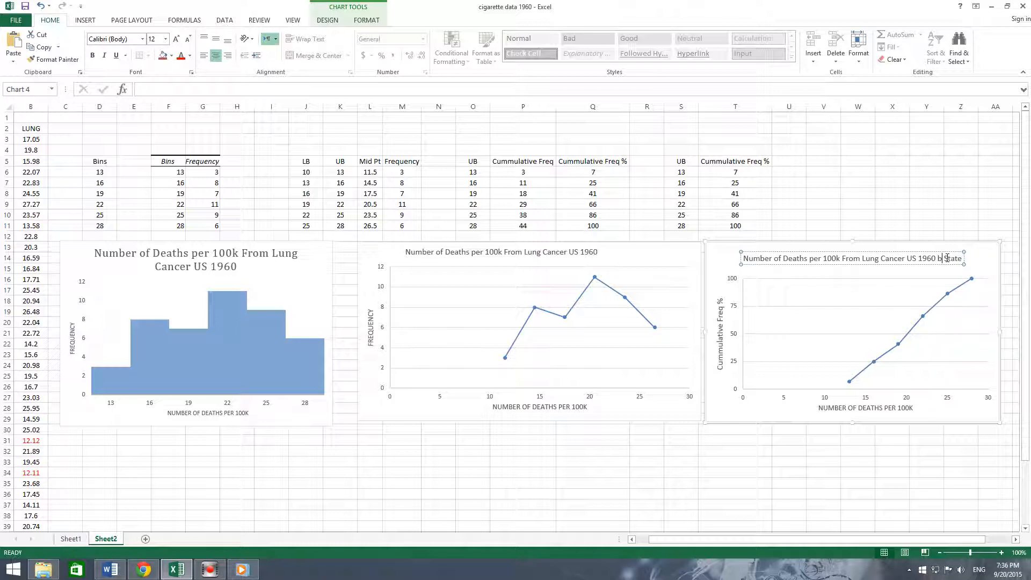
{"action": "type", "text": "y"}
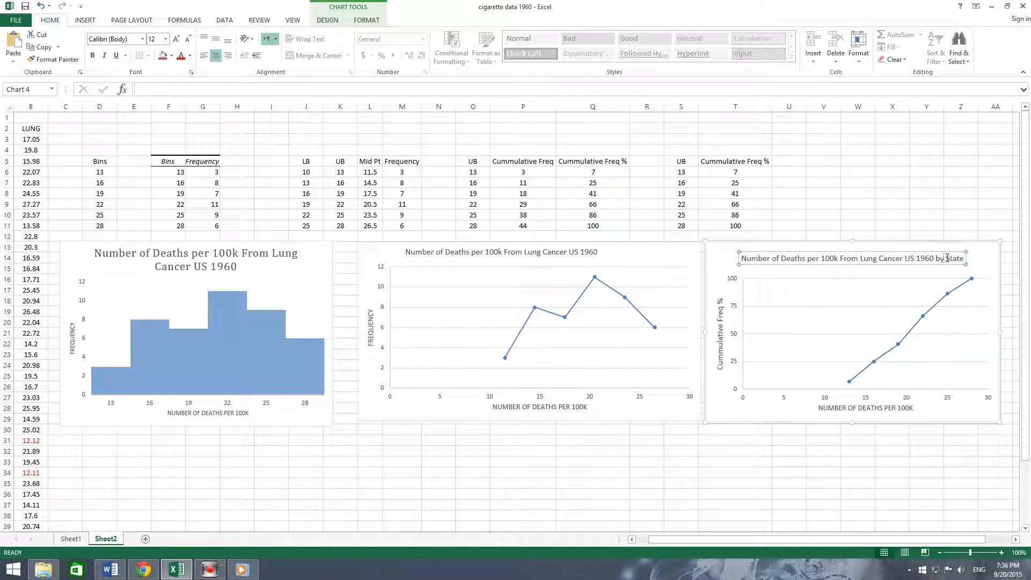
{"action": "left_click", "coordinate": [901, 242]}
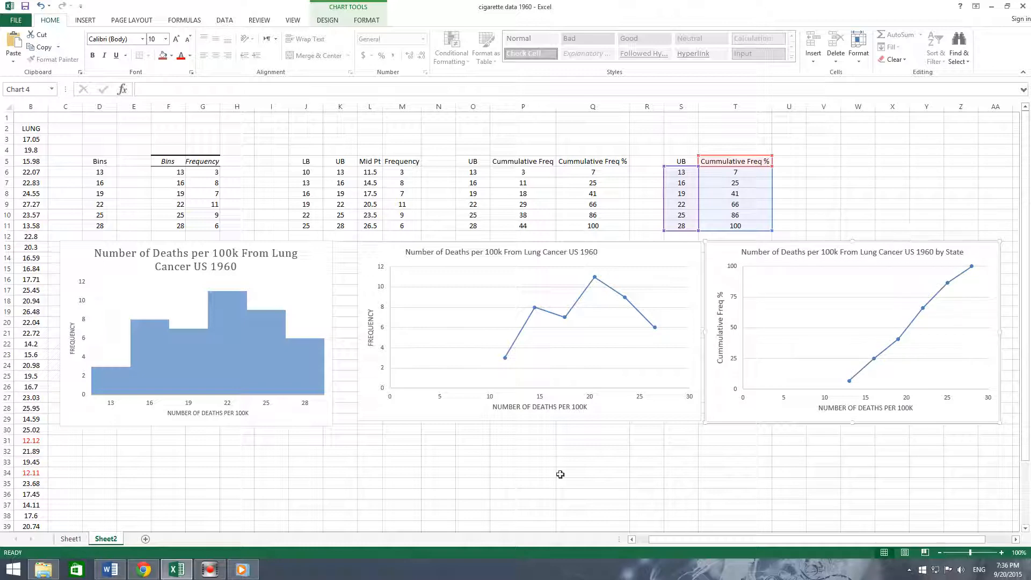
- Paste the cumulative percentage chart into the Quantitative Data Lab document in Word and return to the spreadsheet
{"action": "left_click", "coordinate": [110, 569]}
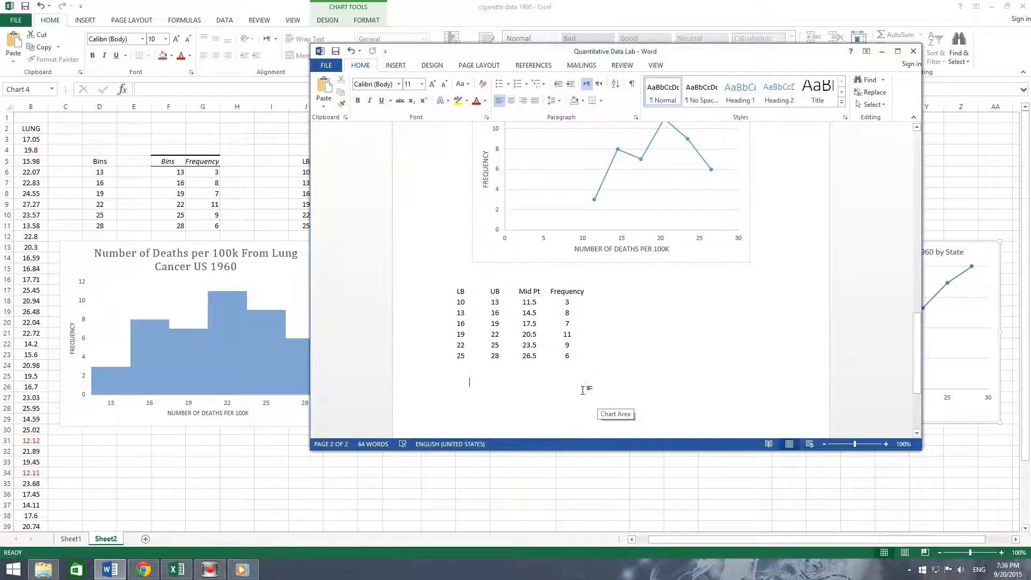
{"action": "key", "text": "ctrl+v"}
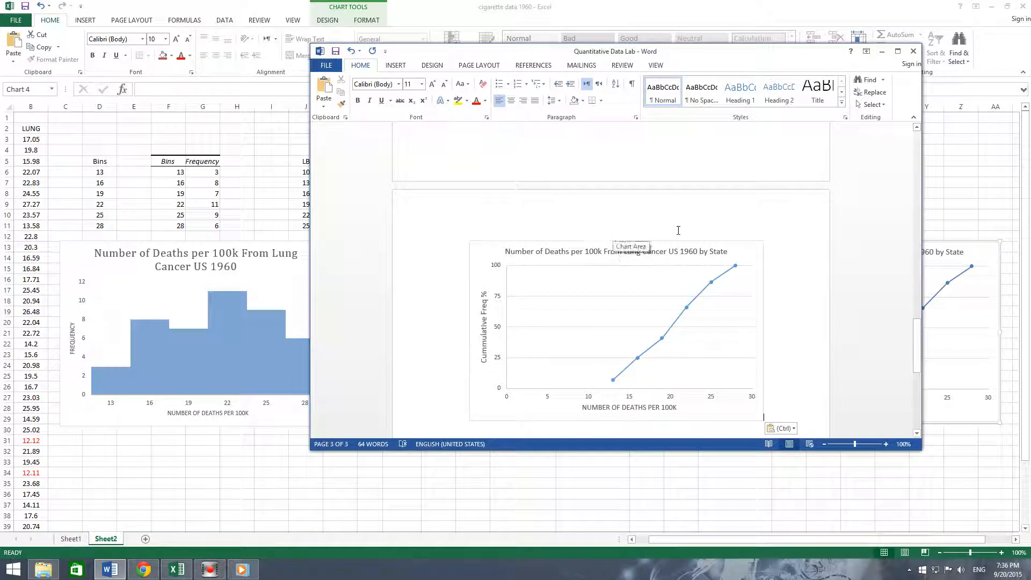
{"action": "scroll", "coordinate": [743, 357], "scroll_direction": "down", "scroll_amount": 2}
{"action": "left_click", "coordinate": [471, 397]}
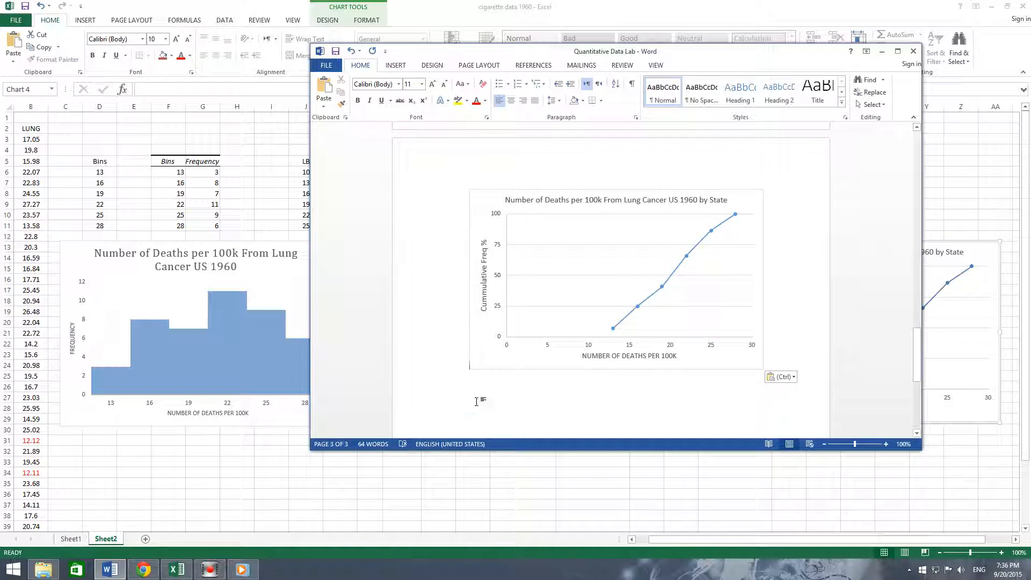
{"action": "left_click", "coordinate": [509, 406]}
{"action": "left_click", "coordinate": [465, 399]}
{"action": "left_click_drag", "start_coordinate": [716, 57], "coordinate": [507, 62]}
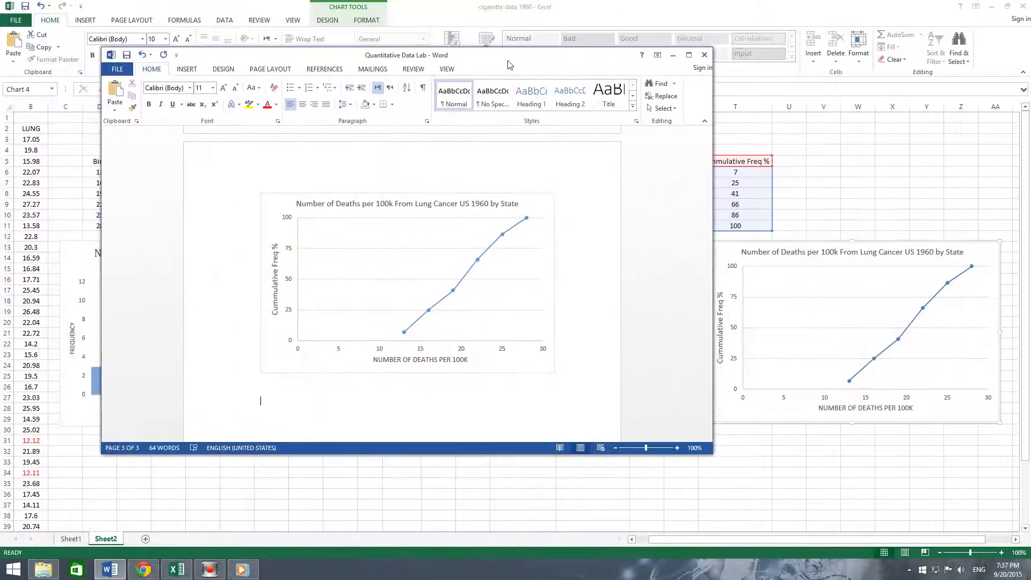
{"action": "left_click", "coordinate": [843, 161]}
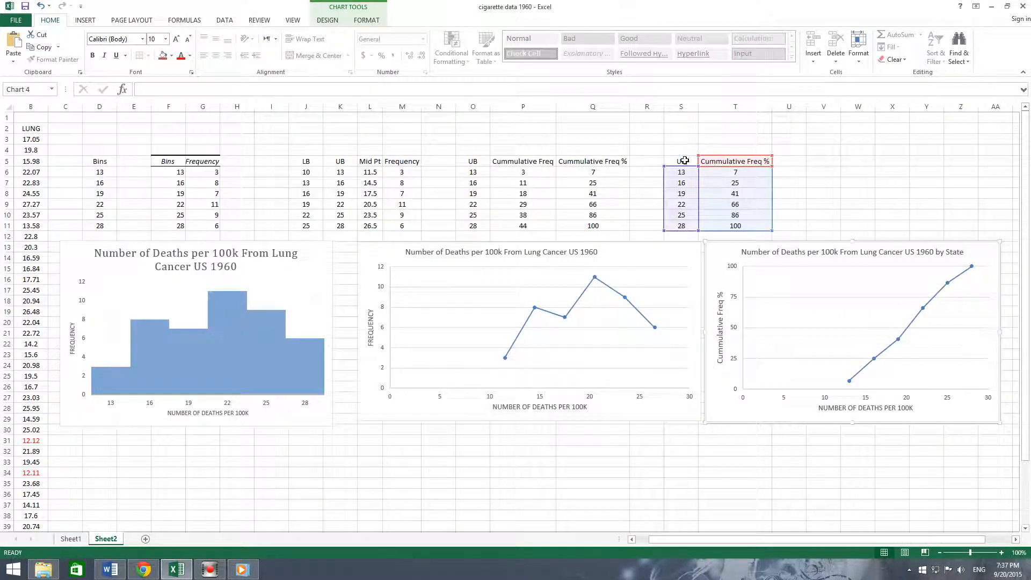
- Copy the UB and Cummulative Freq % table from the spreadsheet and paste it below the cumulative chart in the Word report
{"action": "left_click_drag", "start_coordinate": [684, 160], "coordinate": [729, 221]}
{"action": "key", "text": "ctrl+c"}
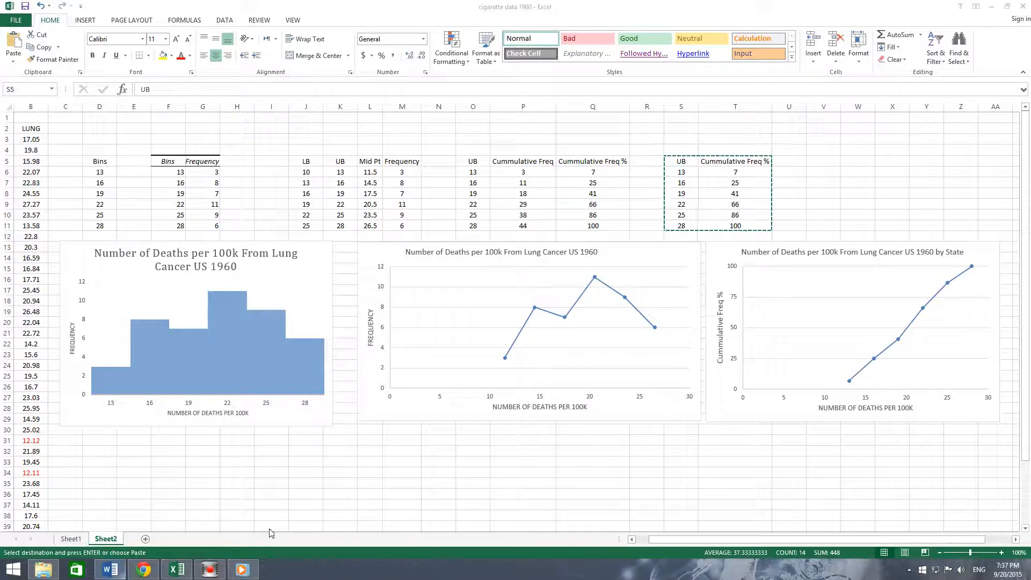
{"action": "left_click", "coordinate": [110, 569]}
{"action": "left_click", "coordinate": [259, 413]}
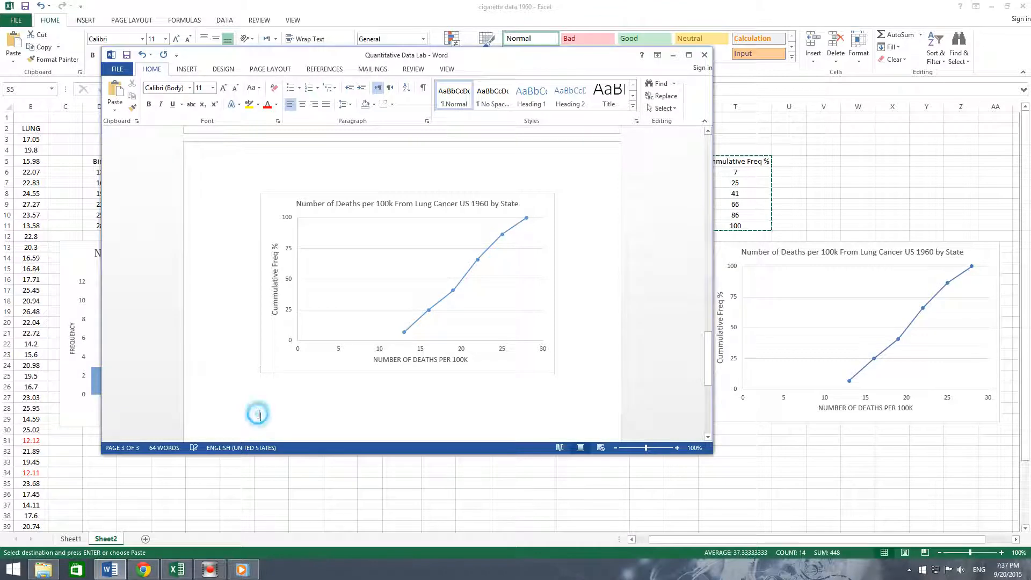
{"action": "left_click_drag", "start_coordinate": [708, 449], "coordinate": [759, 533]}
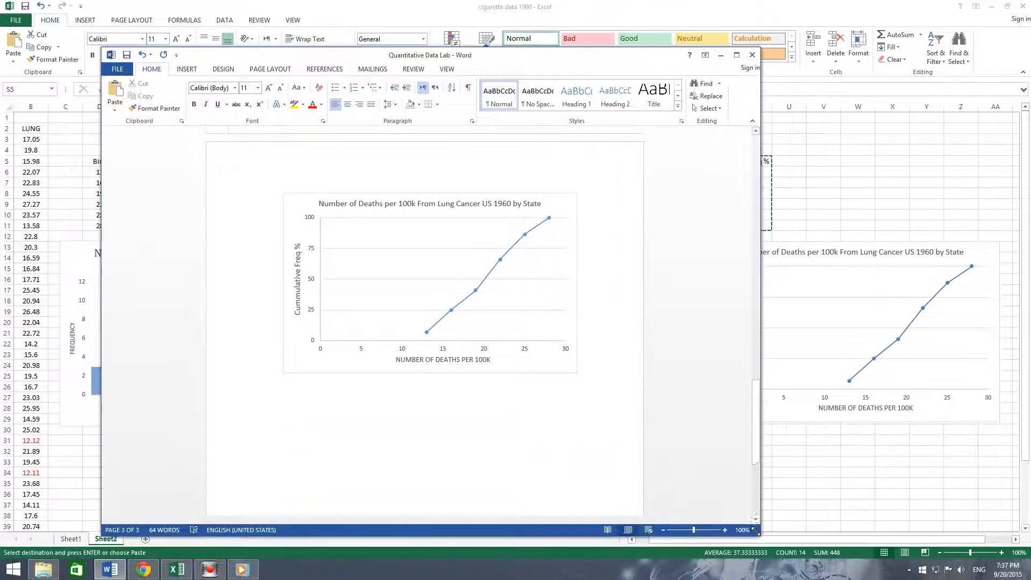
{"action": "key", "text": "ctrl+v"}
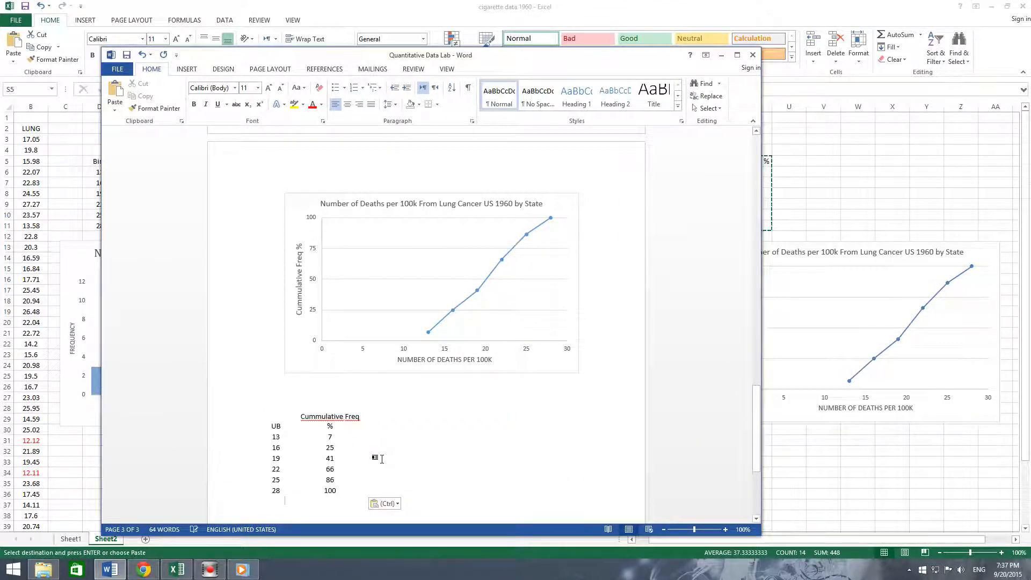
{"action": "left_click", "coordinate": [406, 434]}
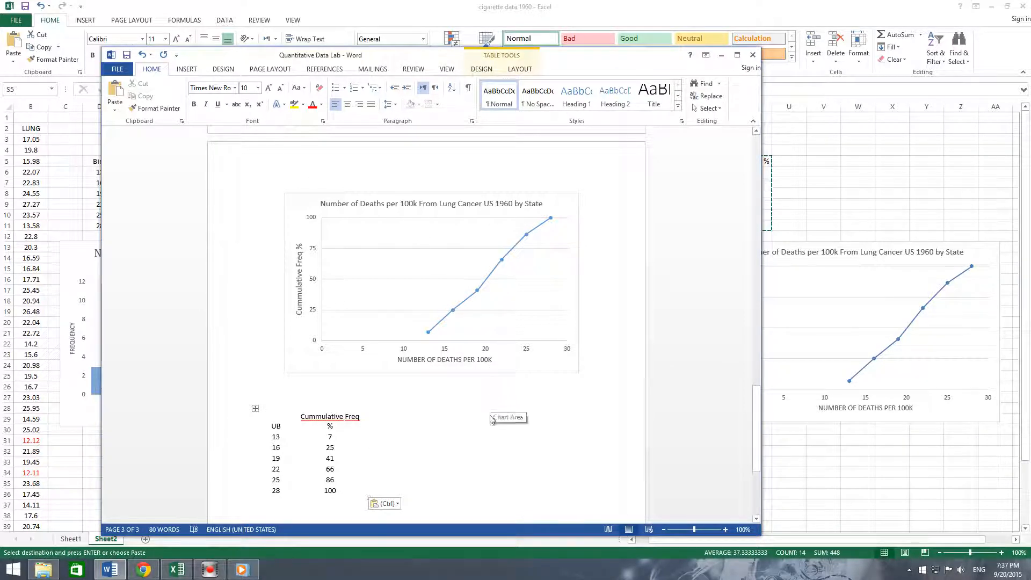
{"action": "left_click", "coordinate": [757, 408]}
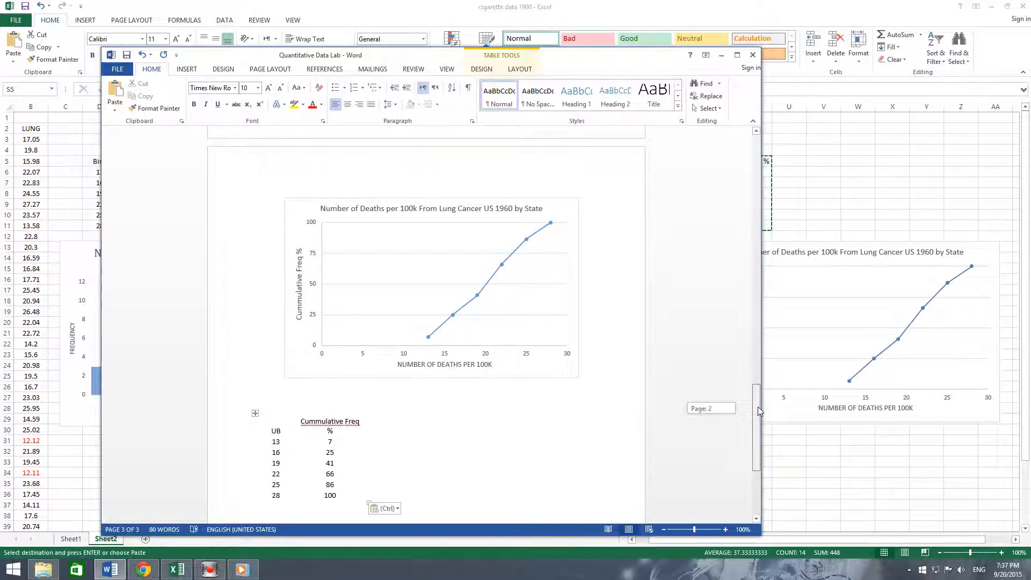
{"action": "mouse_move", "coordinate": [757, 407]}
{"action": "left_mouse_down"}
{"action": "mouse_move", "coordinate": [755, 140]}
{"action": "mouse_move", "coordinate": [755, 432]}
{"action": "mouse_move", "coordinate": [752, 379]}
{"action": "mouse_move", "coordinate": [754, 414]}
{"action": "left_mouse_up"}
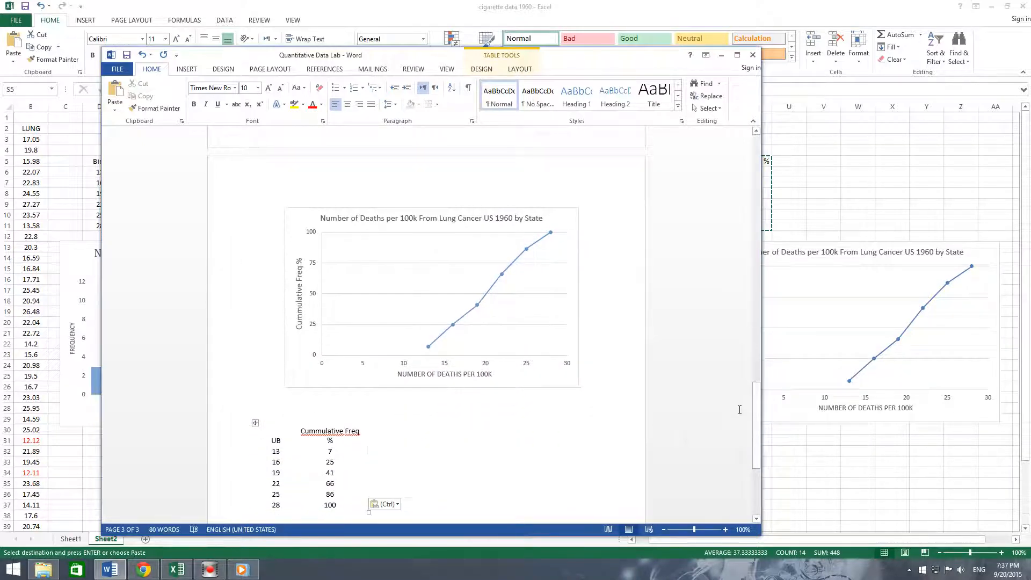